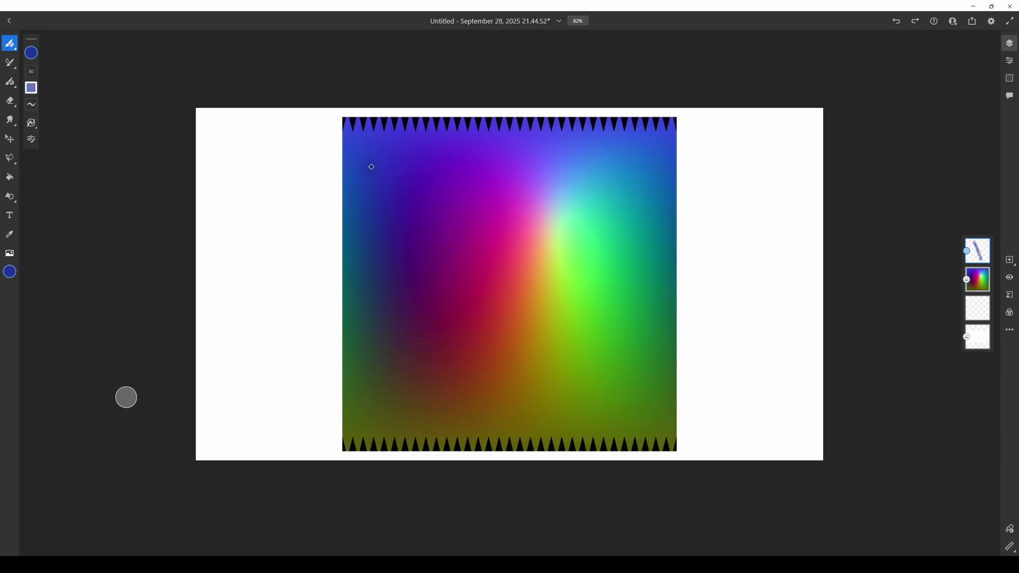
- Paint a dark blue stroke over the blue area in the upper corner of the gradient image and sample the next colour
{"action": "left_click_drag", "start_coordinate": [370, 156], "coordinate": [372, 167]}
{"action": "mouse_move", "coordinate": [512, 284]}
{"action": "left_mouse_down", "text": "alt"}
{"action": "mouse_move", "coordinate": [403, 159]}
{"action": "mouse_move", "coordinate": [509, 282]}
{"action": "mouse_move", "coordinate": [432, 170]}
{"action": "mouse_move", "coordinate": [509, 286]}
{"action": "mouse_move", "coordinate": [400, 216]}
{"action": "mouse_move", "coordinate": [403, 195]}
{"action": "left_mouse_up", "text": "alt"}
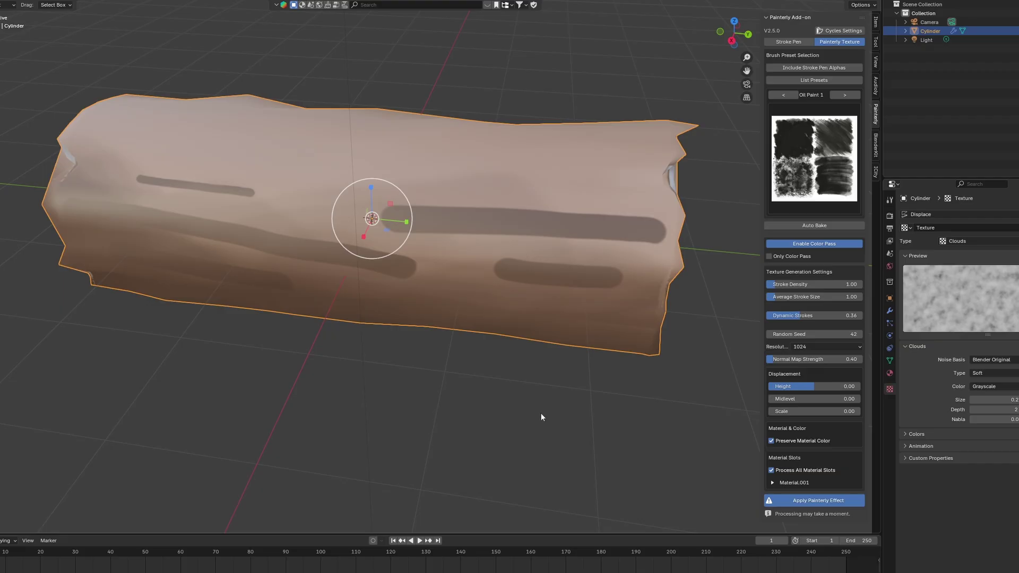
{"action": "middle_click_drag", "start_coordinate": [541, 413], "coordinate": [418, 170]}
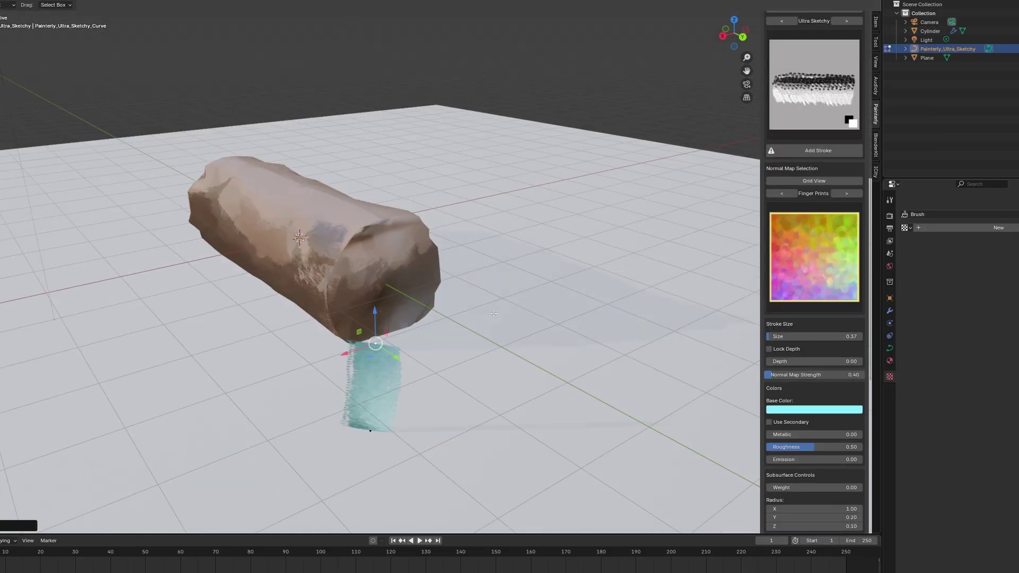
{"action": "right_click", "coordinate": [384, 367]}
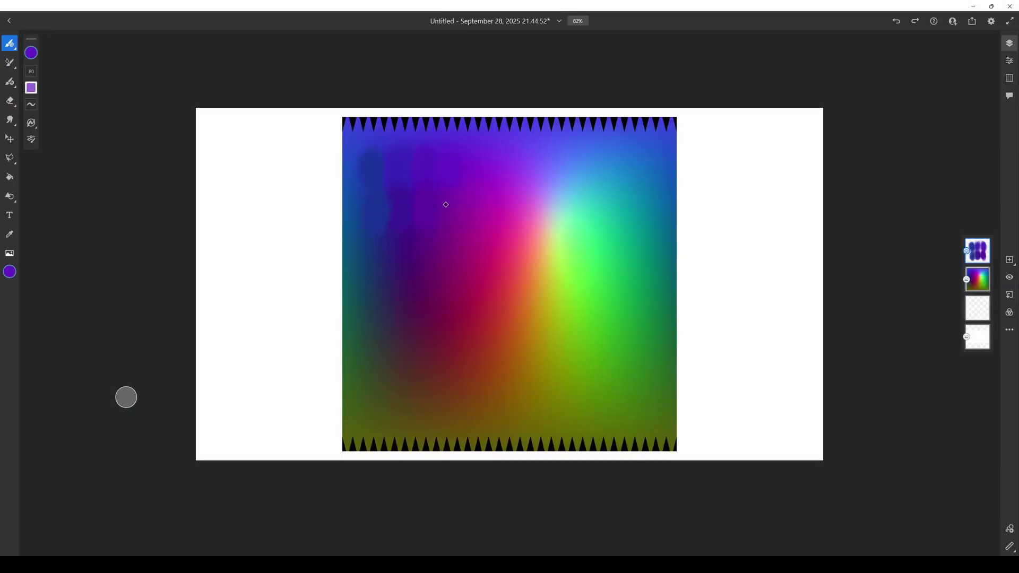
- Sample purple to red tones from the gradient image and paint short overlapping strokes that extend the two rows of colour patches
{"action": "key", "text": "i"}
{"action": "left_click", "coordinate": [509, 284]}
{"action": "key", "text": "b"}
{"action": "mouse_move", "coordinate": [444, 212]}
{"action": "left_mouse_down"}
{"action": "mouse_move", "coordinate": [448, 198]}
{"action": "mouse_move", "coordinate": [454, 239]}
{"action": "left_mouse_up"}
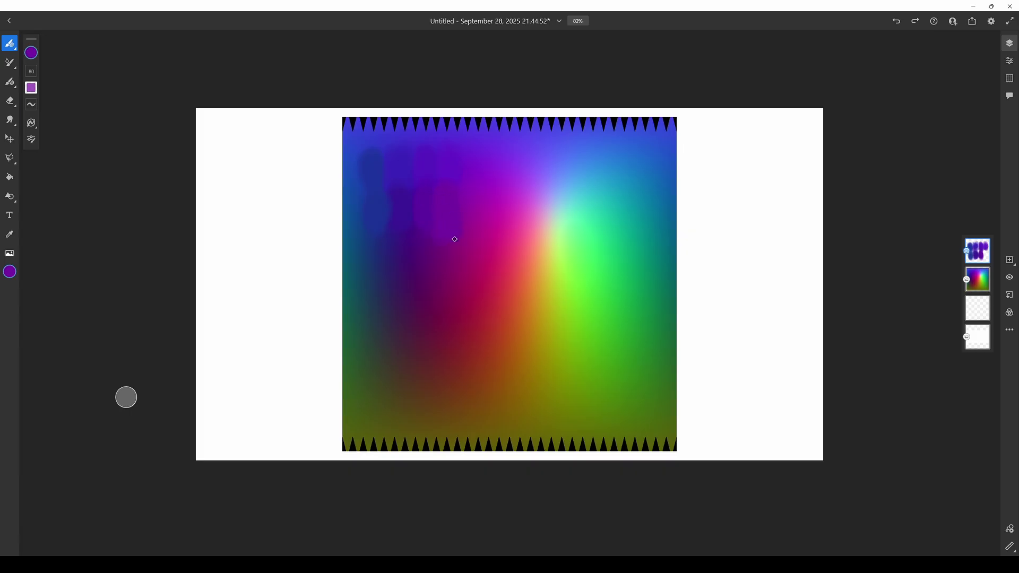
{"action": "key", "text": "i"}
{"action": "left_click", "coordinate": [470, 172]}
{"action": "key", "text": "b"}
{"action": "key", "text": "i"}
{"action": "left_click", "coordinate": [472, 212]}
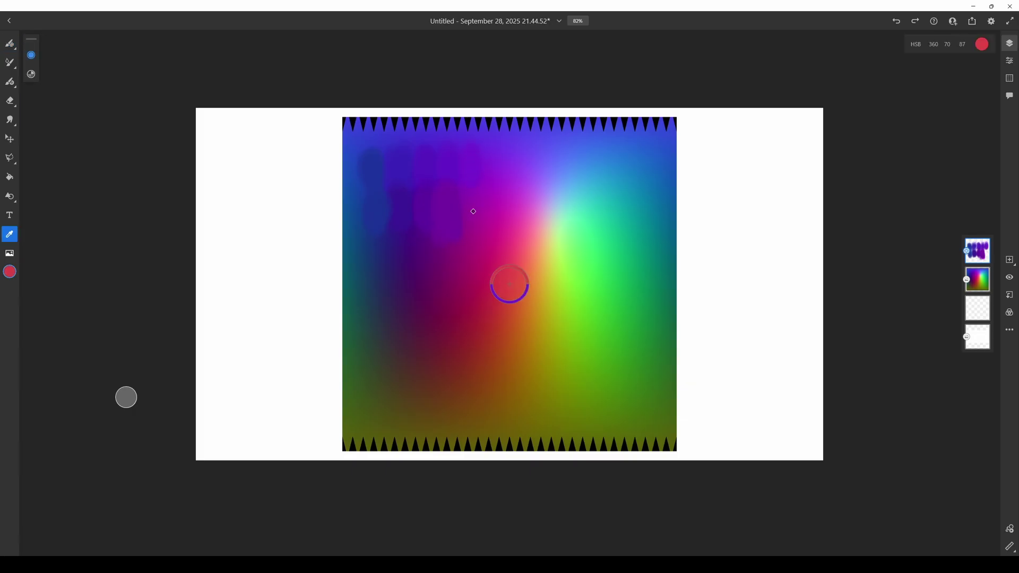
{"action": "key", "text": "b"}
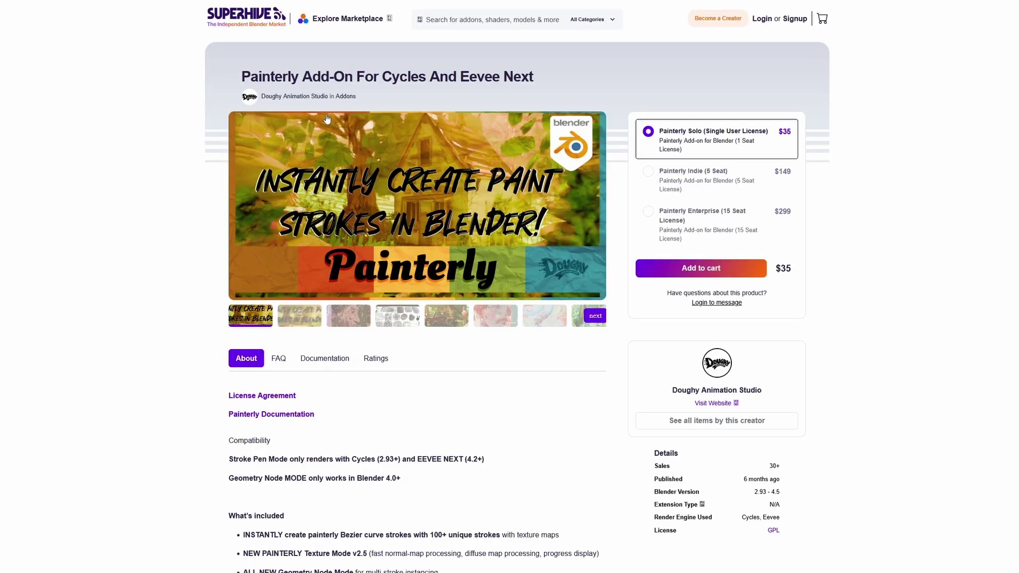
{"action": "scroll", "coordinate": [991, 199], "scroll_direction": "down", "scroll_amount": 10}
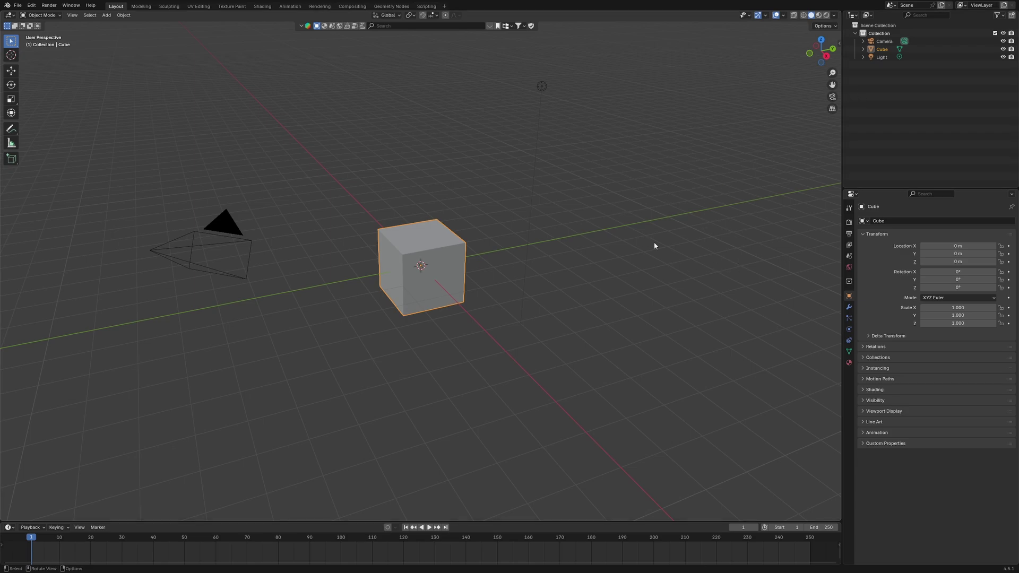
- Switch to Blender, show the BlenderKit model search with its asset bar, review the search filters and clear the statue search
{"action": "left_click", "coordinate": [838, 45]}
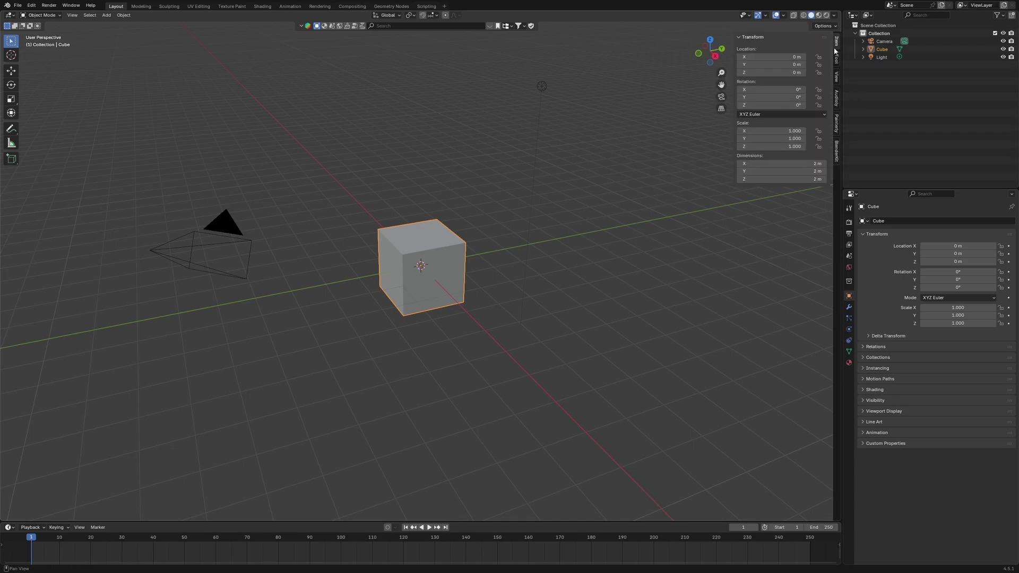
{"action": "left_click", "coordinate": [837, 154]}
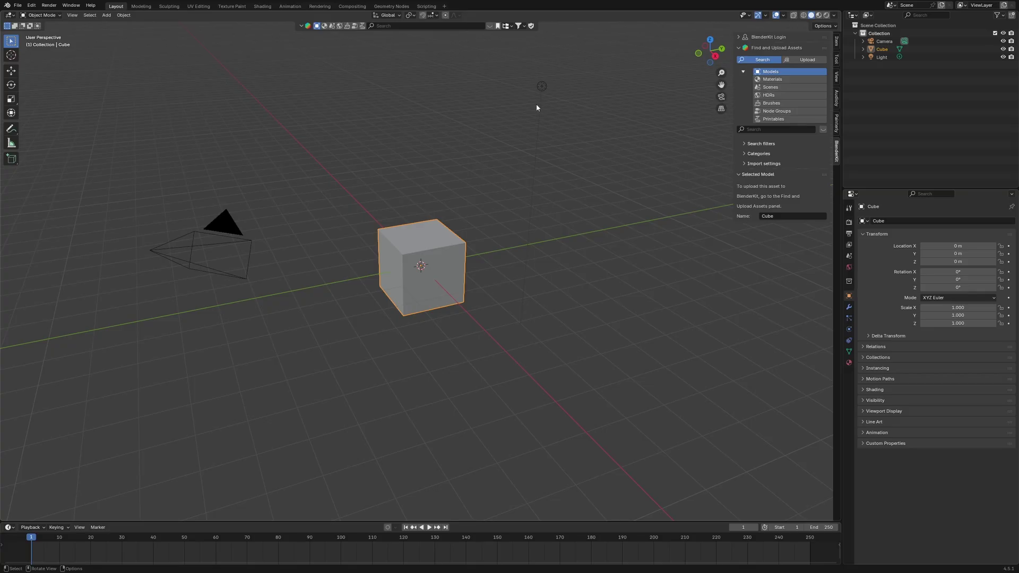
{"action": "left_click", "coordinate": [490, 25]}
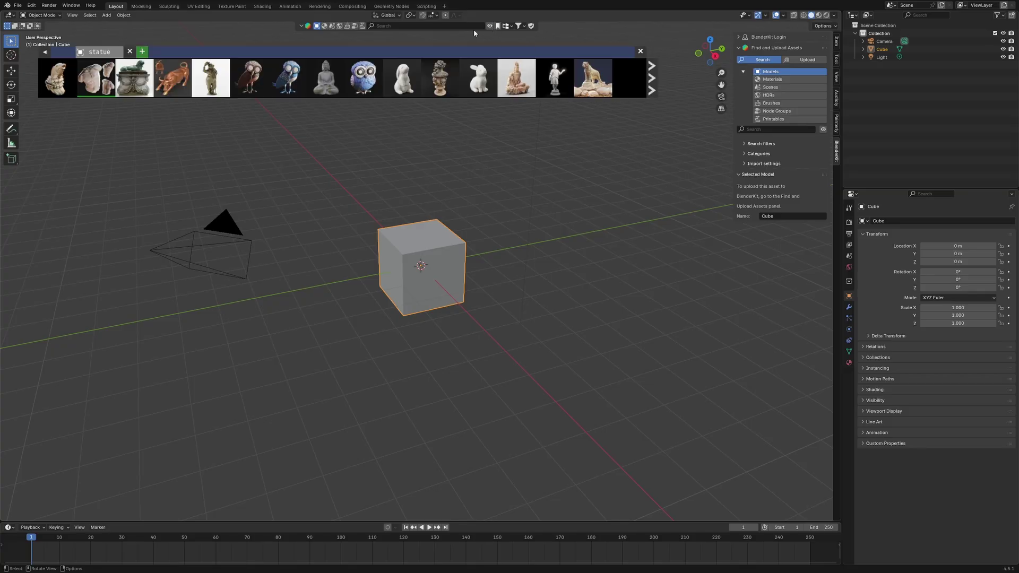
{"action": "left_click", "coordinate": [523, 26]}
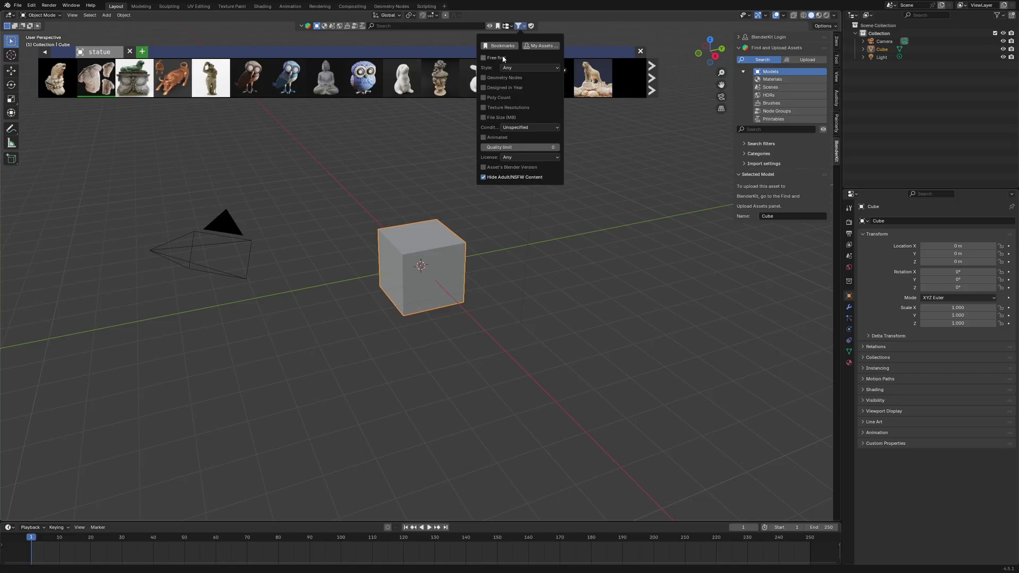
{"action": "left_click", "coordinate": [523, 26]}
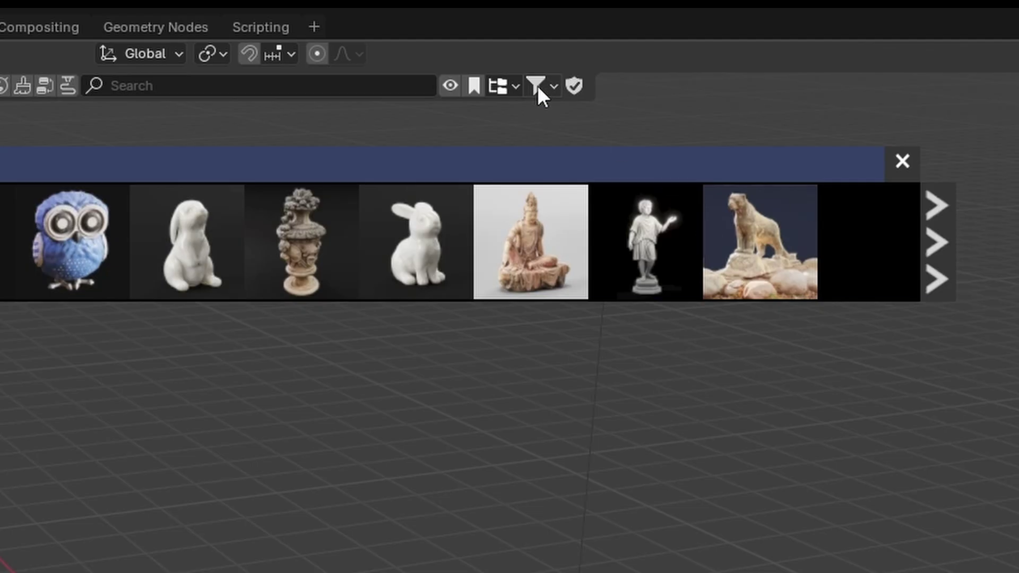
{"action": "left_click", "coordinate": [519, 26]}
{"action": "left_click", "coordinate": [449, 181]}
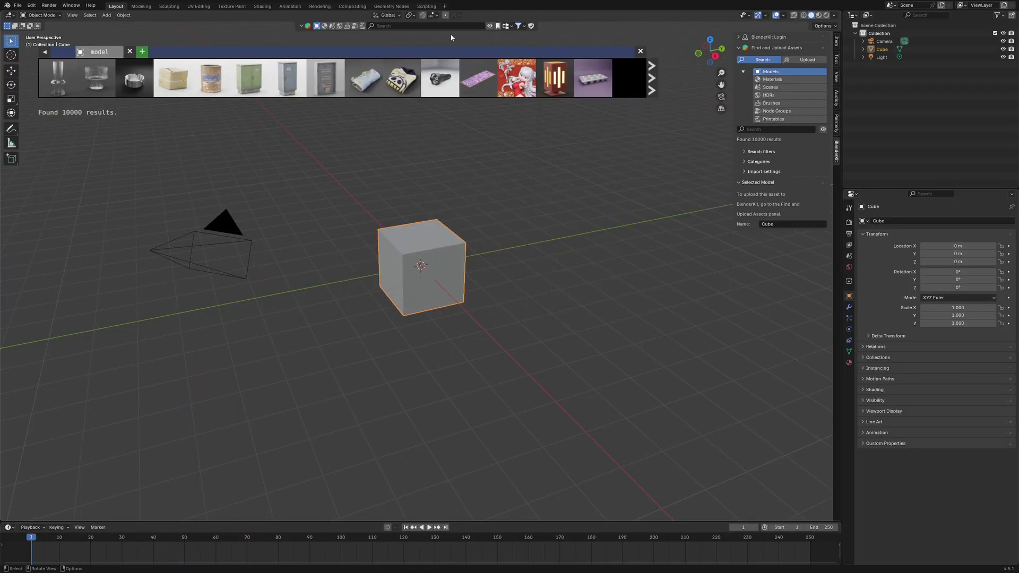
- Search the BlenderKit models for graffiti and place the Stone with Graffiti Bi model on the grid beside the cube
{"action": "left_click", "coordinate": [455, 26]}
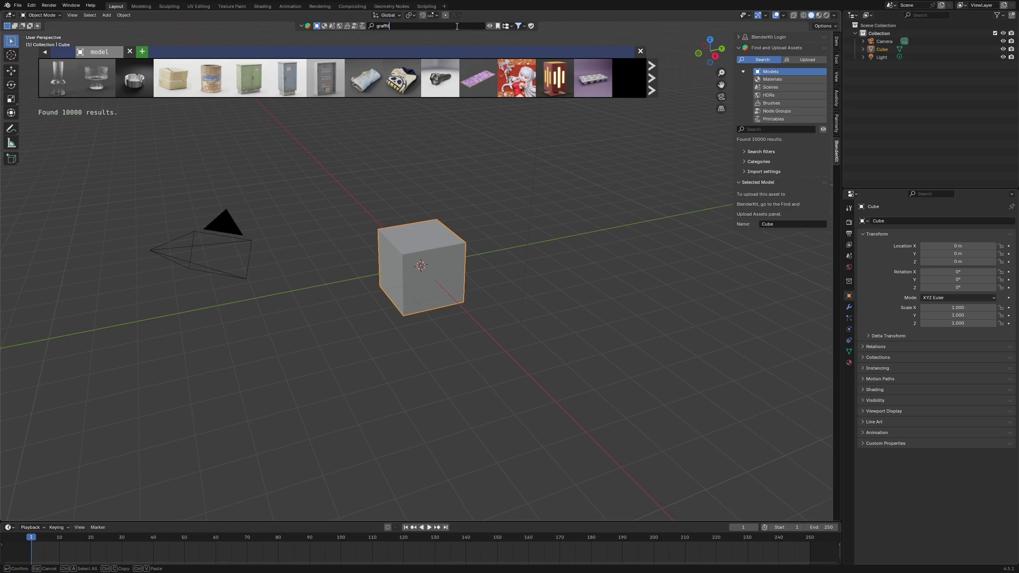
{"action": "key", "text": "Return"}
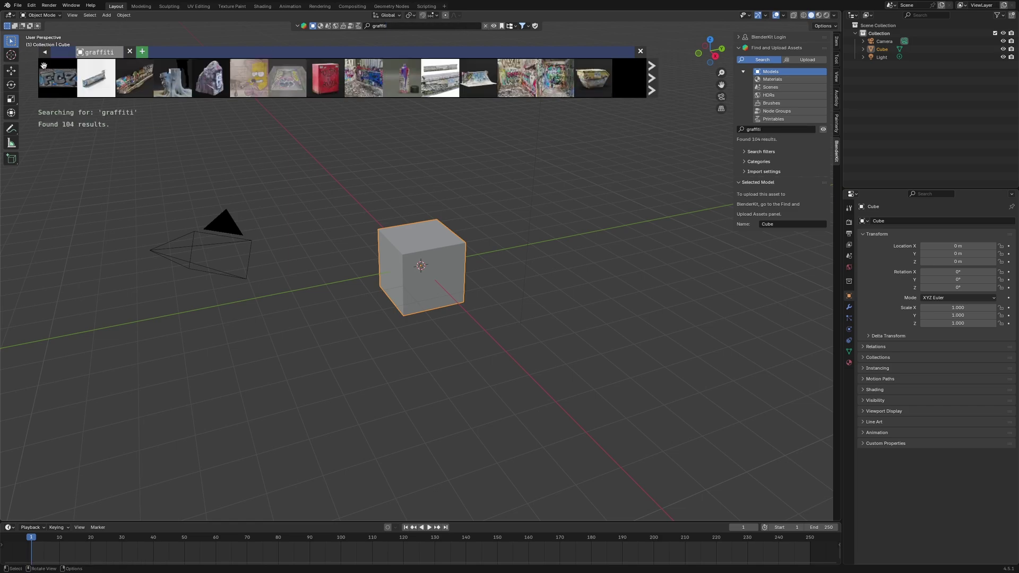
{"action": "mouse_move", "coordinate": [157, 93]}
{"action": "mouse_move", "coordinate": [206, 83]}
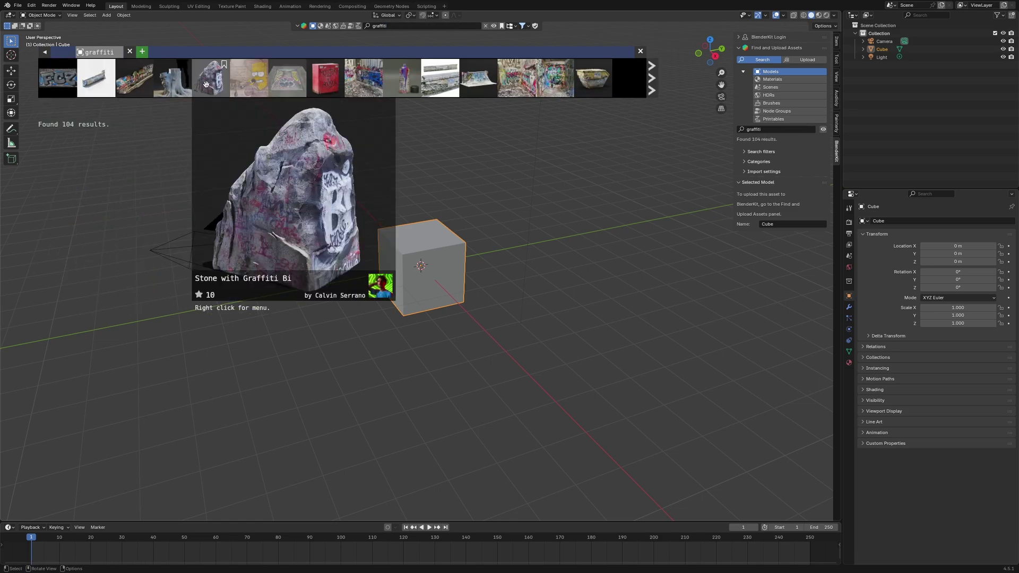
{"action": "left_click_drag", "start_coordinate": [206, 84], "coordinate": [536, 294]}
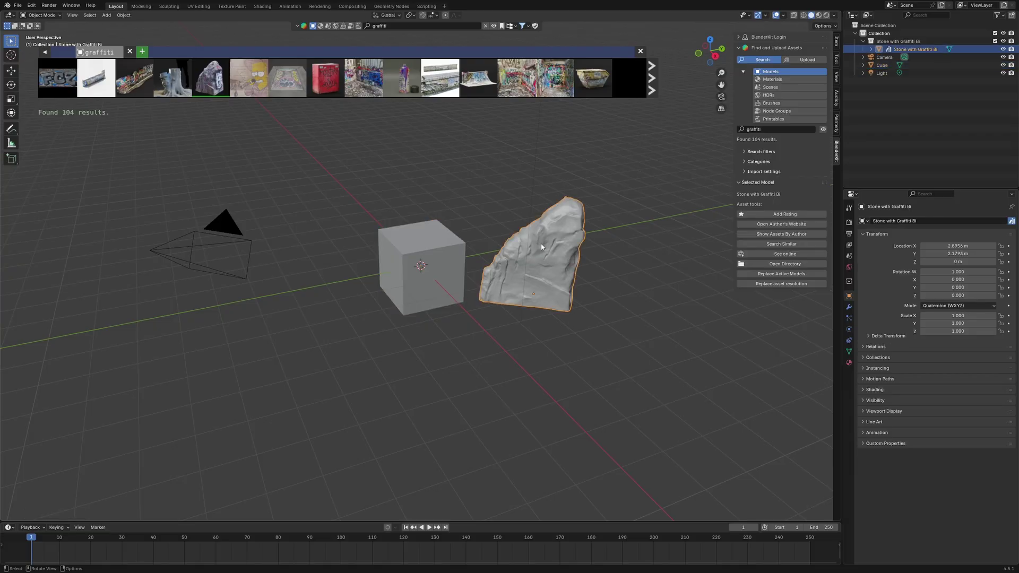
- Split the 3D viewport, turn the new area into a Shader Editor and set the 3D view to rendered shading
{"action": "left_click_drag", "start_coordinate": [837, 11], "coordinate": [566, 27]}
{"action": "left_click", "coordinate": [575, 15]}
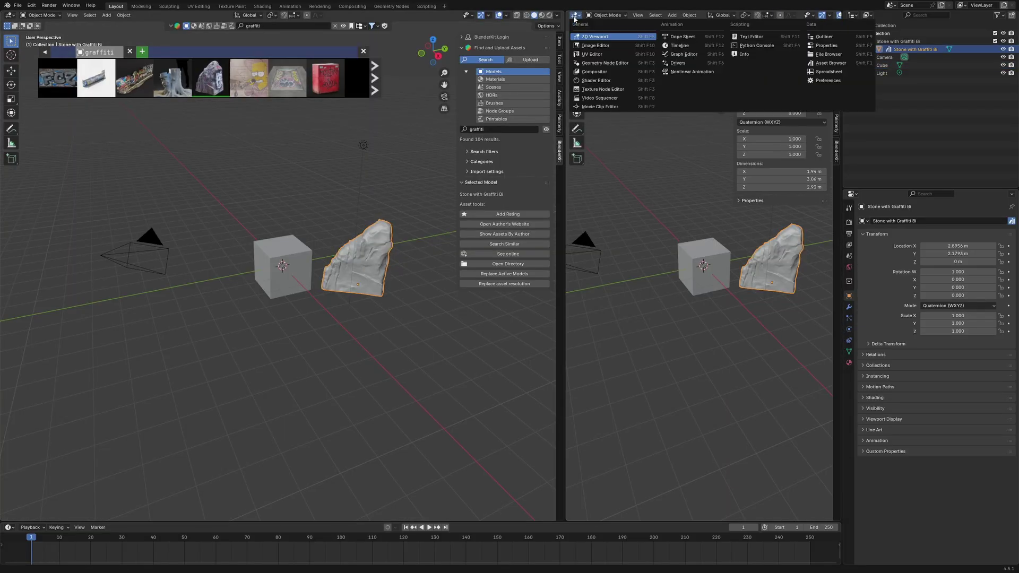
{"action": "left_click", "coordinate": [597, 80]}
{"action": "middle_click_drag", "start_coordinate": [626, 228], "coordinate": [617, 213]}
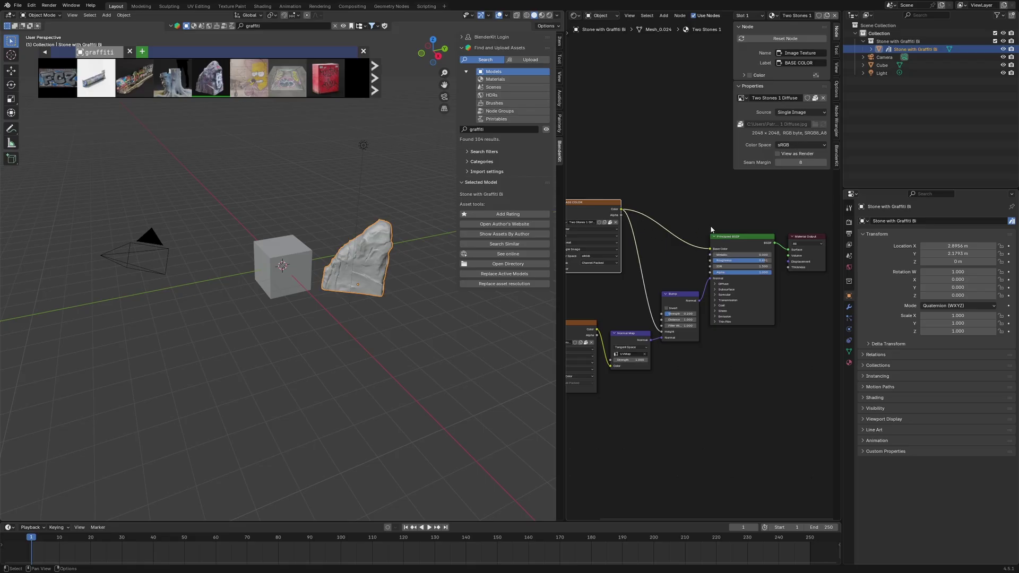
{"action": "scroll", "coordinate": [711, 229], "scroll_direction": "up", "scroll_amount": 2}
{"action": "left_click", "coordinate": [549, 15]}
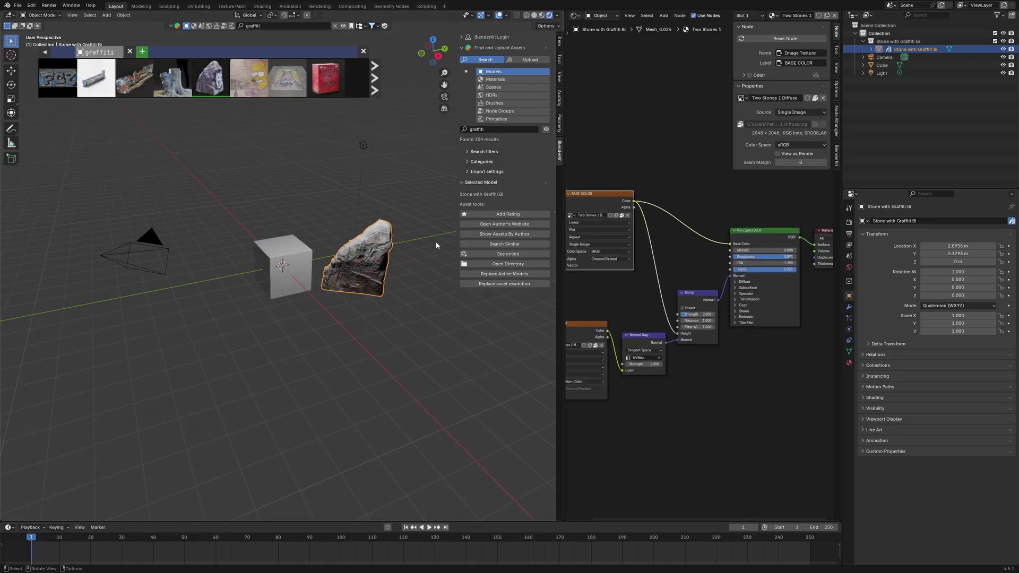
- Insert a Hue/Saturation/Value node between the BASE COLOR texture and the Principled BSDF of the stone's material, placed above the link
{"action": "middle_click_drag", "start_coordinate": [365, 261], "coordinate": [404, 266]}
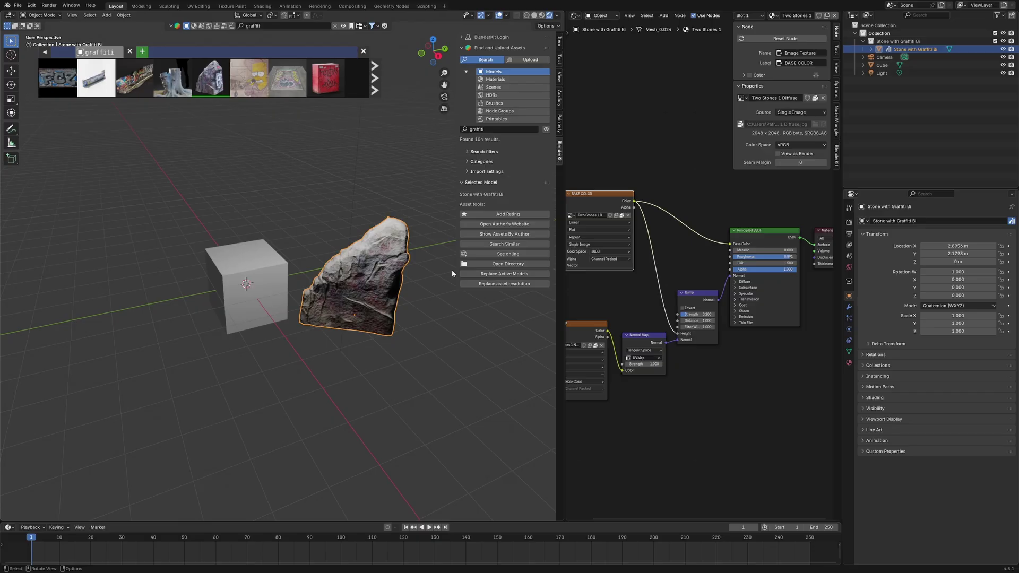
{"action": "scroll", "coordinate": [615, 227], "scroll_direction": "up", "scroll_amount": 1}
{"action": "middle_click_drag", "start_coordinate": [671, 225], "coordinate": [689, 221]}
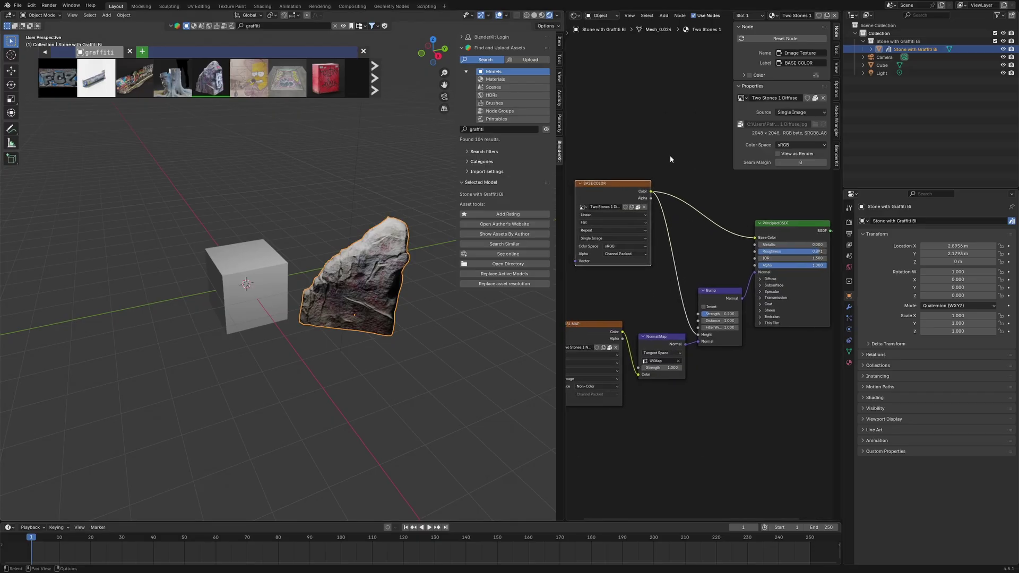
{"action": "left_click", "coordinate": [662, 16]}
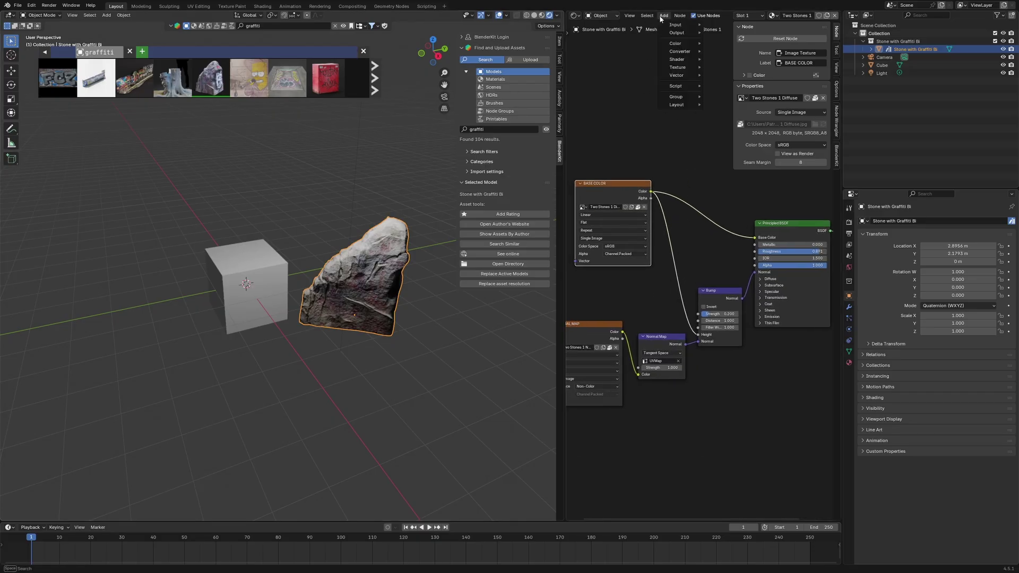
{"action": "type", "text": "hue"}
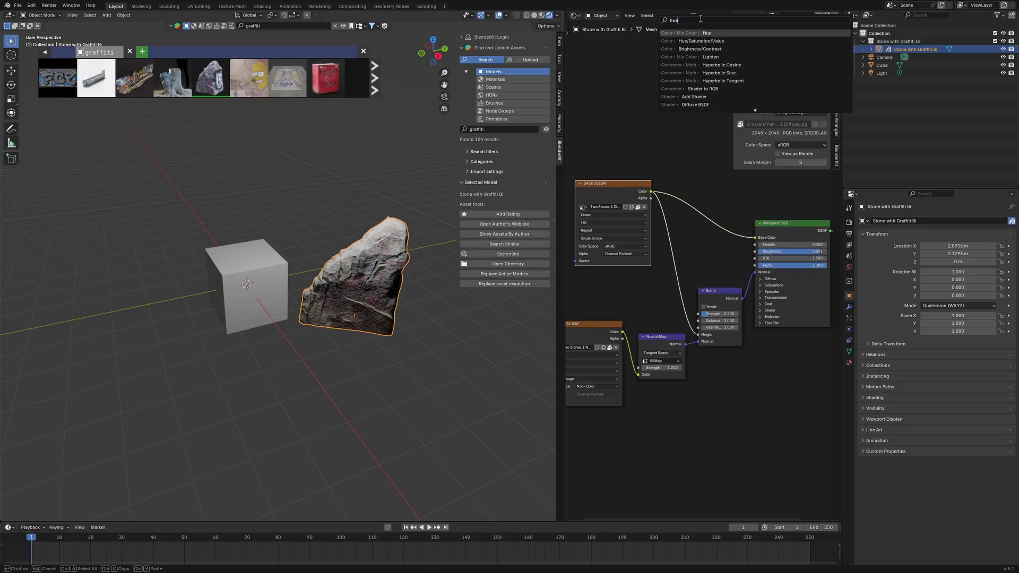
{"action": "left_click", "coordinate": [706, 41]}
{"action": "left_click", "coordinate": [726, 220]}
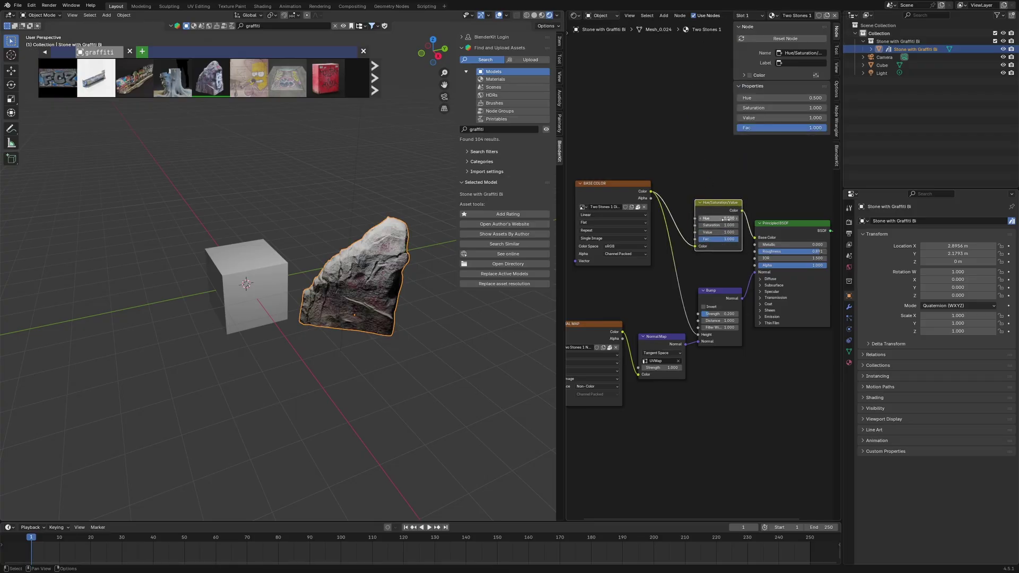
{"action": "left_click_drag", "start_coordinate": [726, 219], "coordinate": [726, 175]}
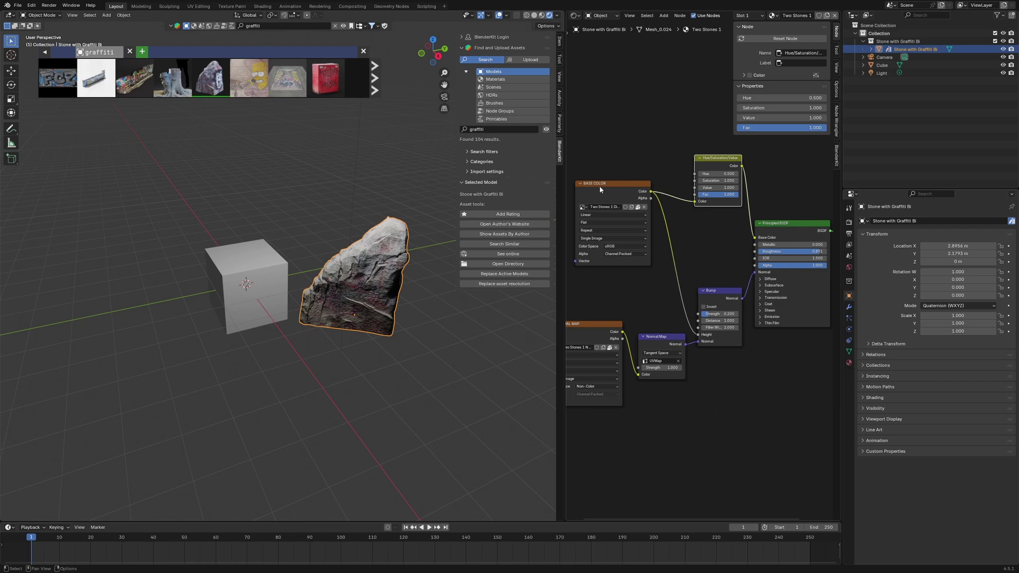
- Remove the Hue/Saturation/Value node, linking the base colour directly to the Principled BSDF, and merge the Shader Editor area back into the 3D viewport
{"action": "left_click_drag", "start_coordinate": [693, 203], "coordinate": [754, 238]}
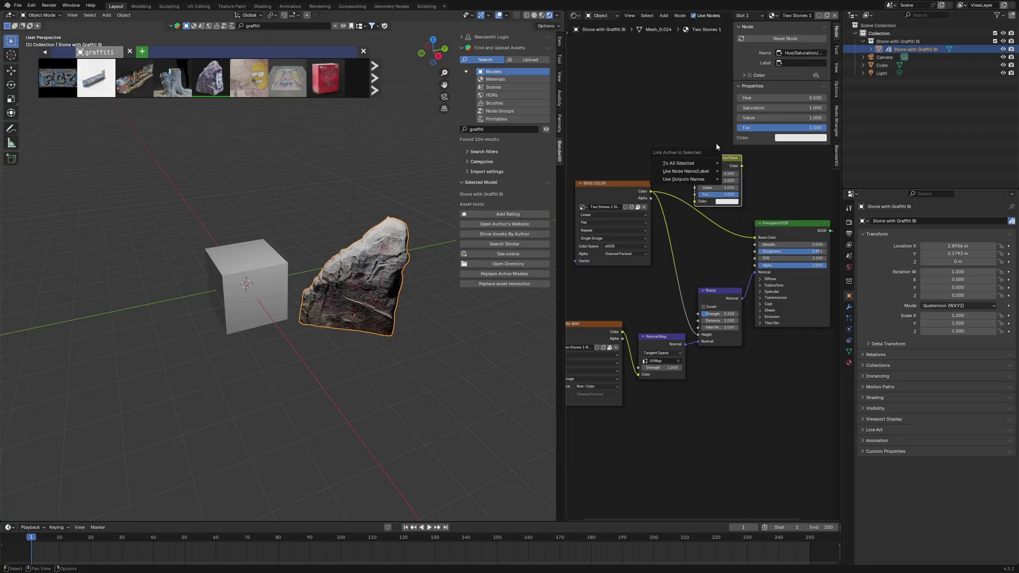
{"action": "key", "text": "x"}
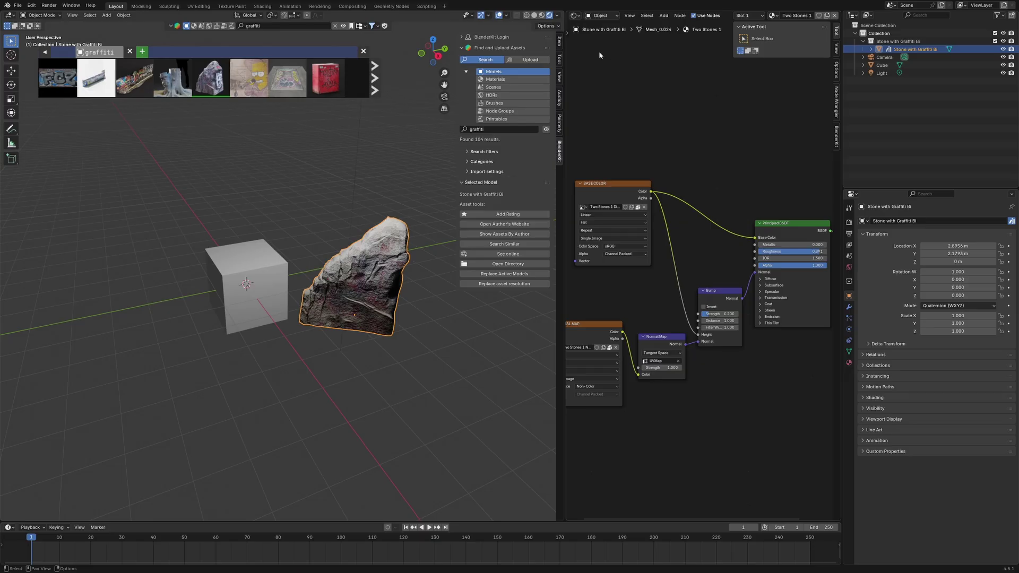
{"action": "right_click", "coordinate": [562, 159]}
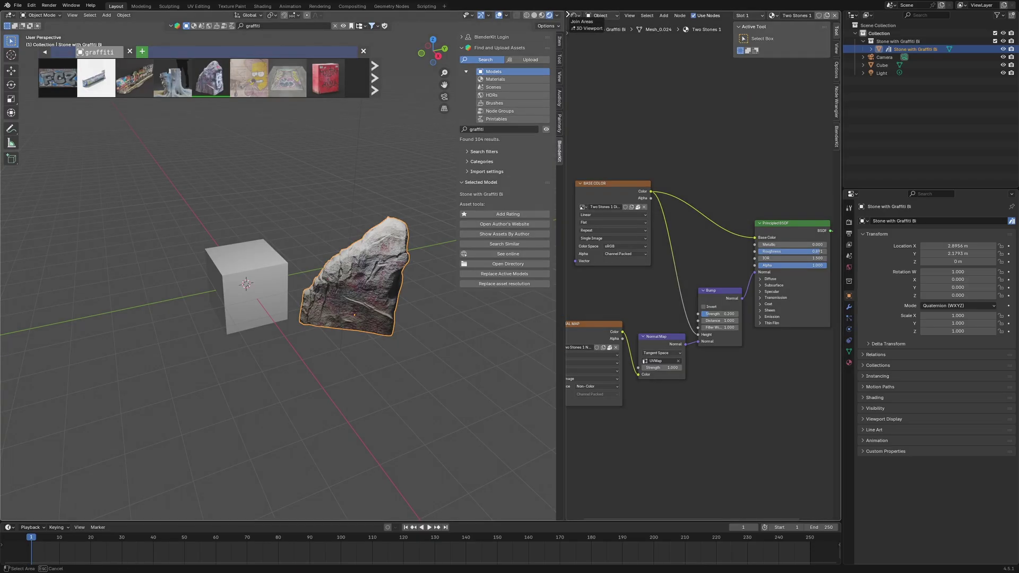
{"action": "left_click", "coordinate": [772, 203]}
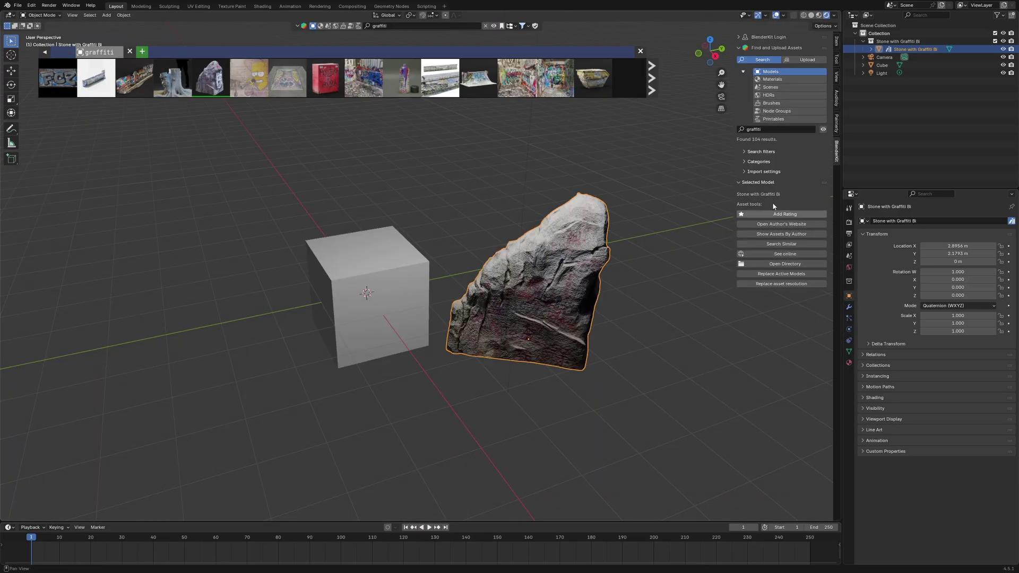
- Delete the default cube next to the graffiti stone
{"action": "middle_click_drag", "start_coordinate": [639, 290], "coordinate": [434, 271]}
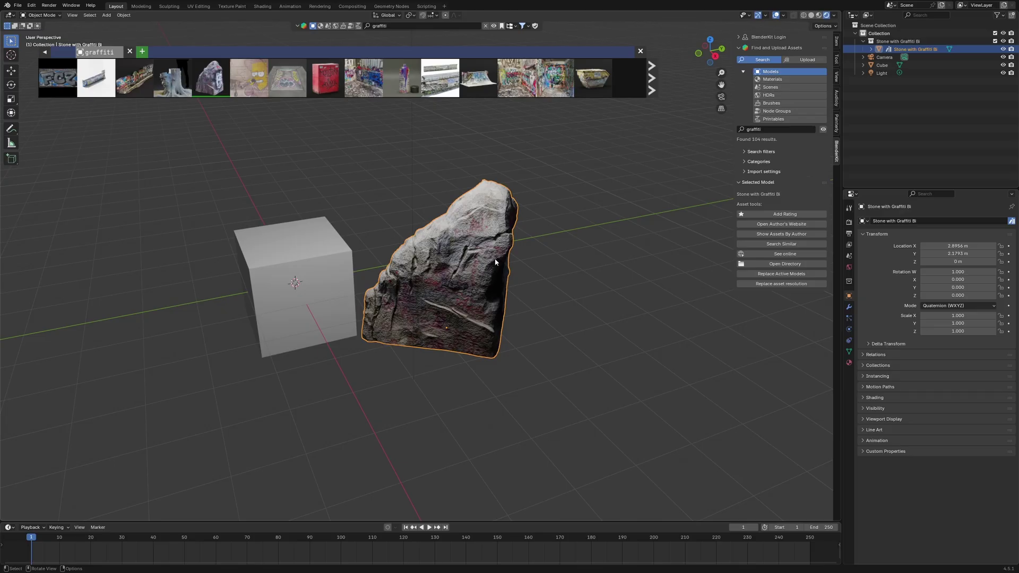
{"action": "middle_click_drag", "start_coordinate": [488, 300], "coordinate": [467, 297]}
{"action": "left_click", "coordinate": [315, 293]}
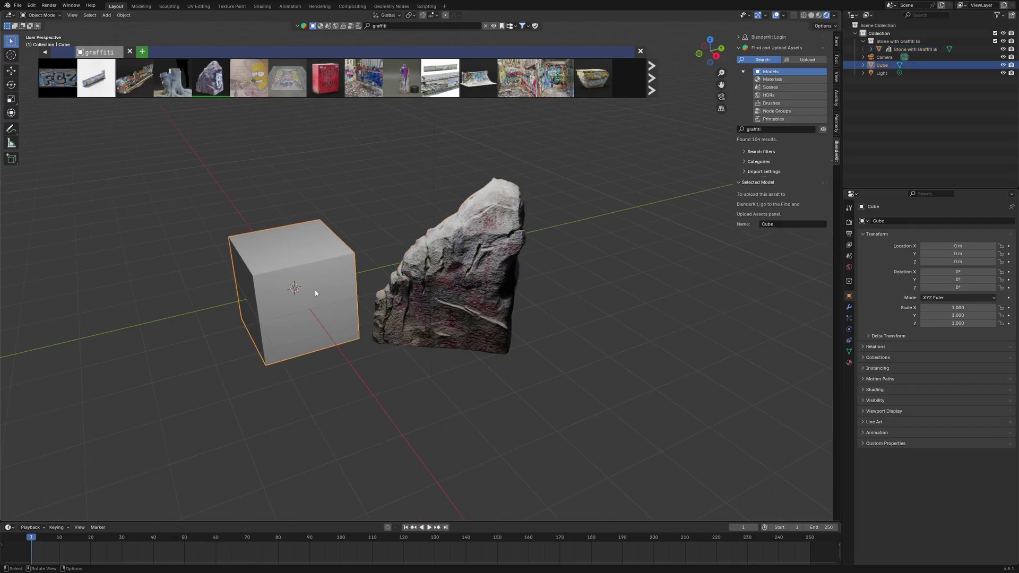
{"action": "key", "text": "Delete"}
- Move the graffiti stone close to the world origin and switch the Painterly add-on to Painterly Texture mode
{"action": "left_click", "coordinate": [451, 254]}
{"action": "middle_click_drag", "start_coordinate": [451, 255], "coordinate": [389, 300]}
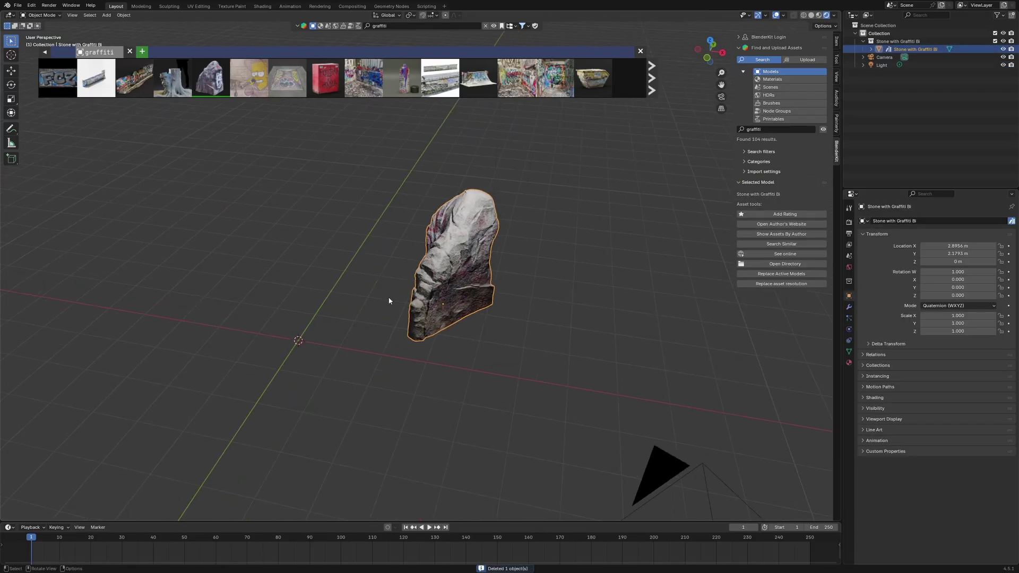
{"action": "middle_click_drag", "start_coordinate": [460, 288], "coordinate": [424, 289]}
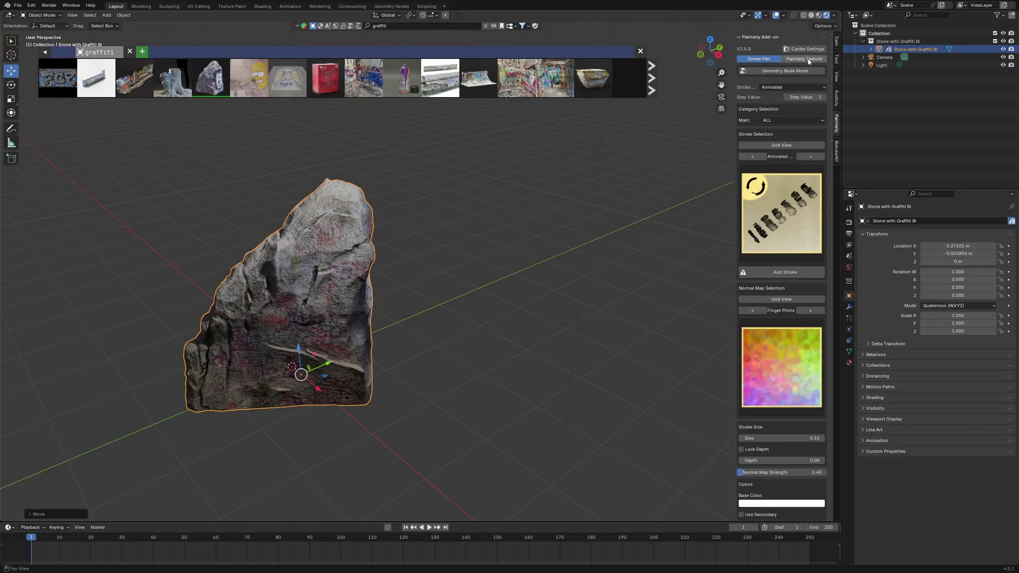
{"action": "left_click", "coordinate": [805, 59]}
{"action": "mouse_move", "coordinate": [496, 298]}
{"action": "middle_mouse_down"}
{"action": "mouse_move", "coordinate": [340, 310]}
{"action": "mouse_move", "coordinate": [456, 313]}
{"action": "middle_mouse_up"}
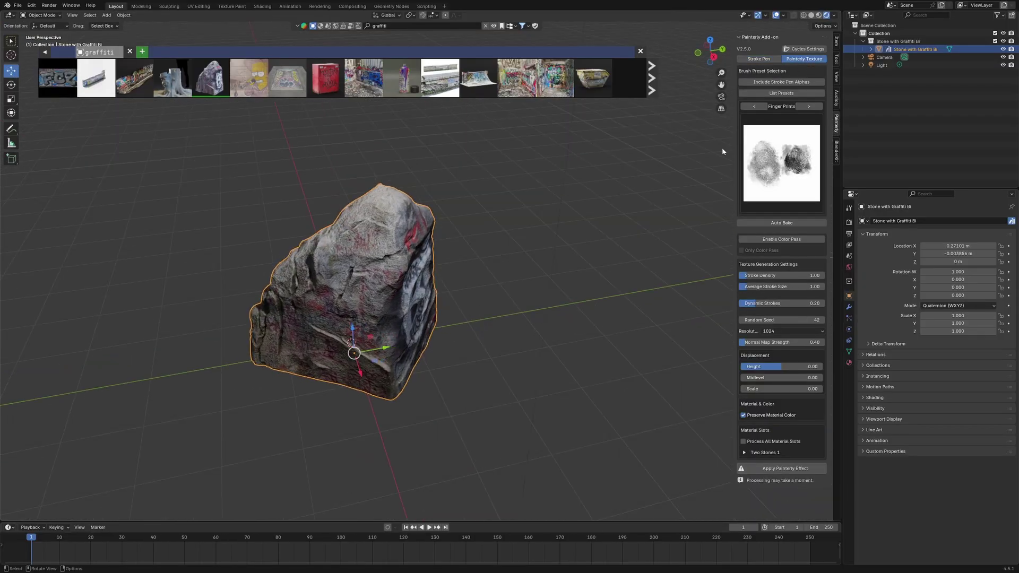
- Choose the Mixed Media brush preset, enable the color pass, and apply the painterly effect to the graffiti stone
{"action": "left_click", "coordinate": [810, 107]}
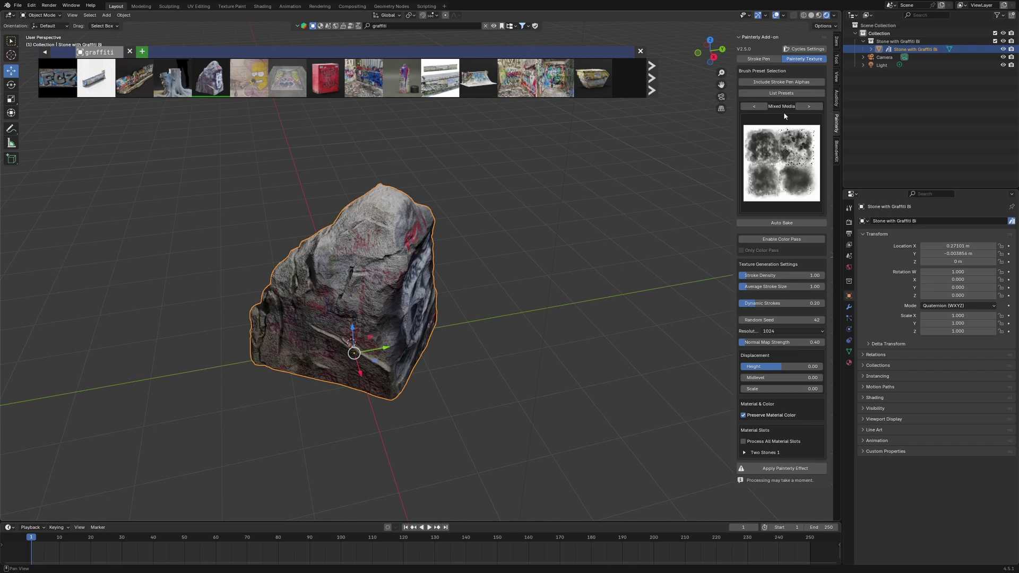
{"action": "left_click", "coordinate": [809, 107]}
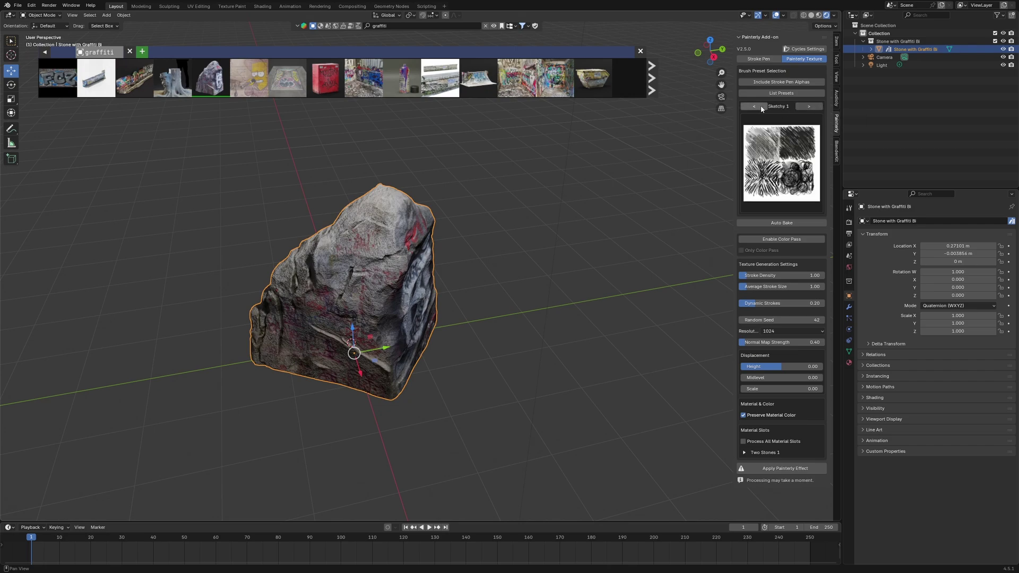
{"action": "left_click", "coordinate": [764, 108]}
{"action": "left_click", "coordinate": [809, 106]}
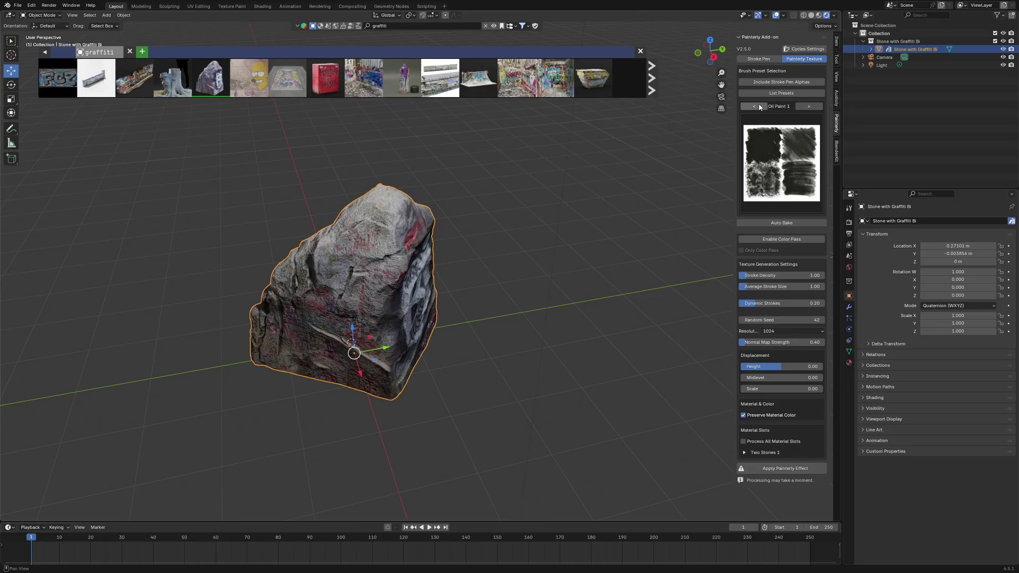
{"action": "left_click", "coordinate": [754, 107]}
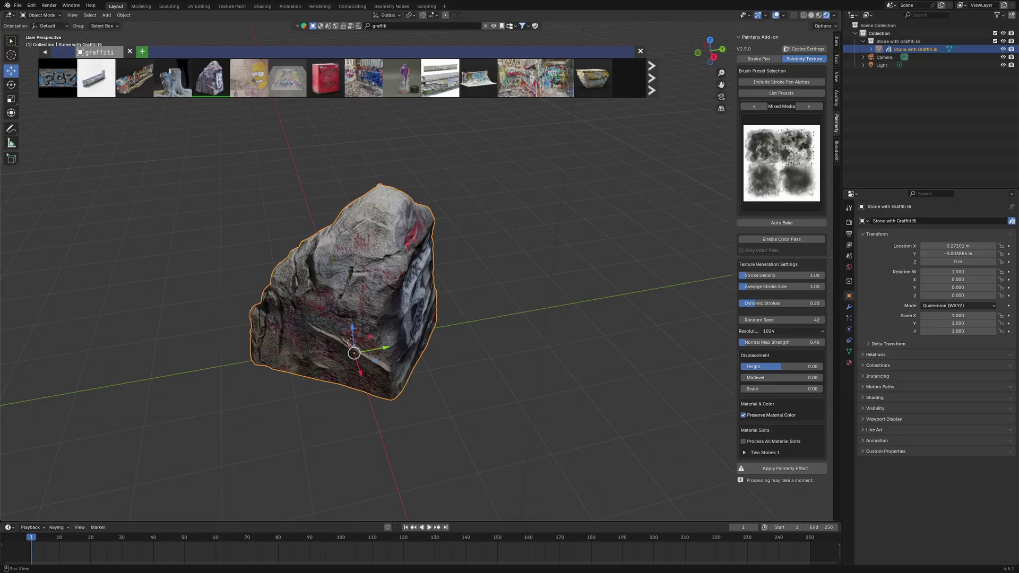
{"action": "left_click", "coordinate": [782, 240]}
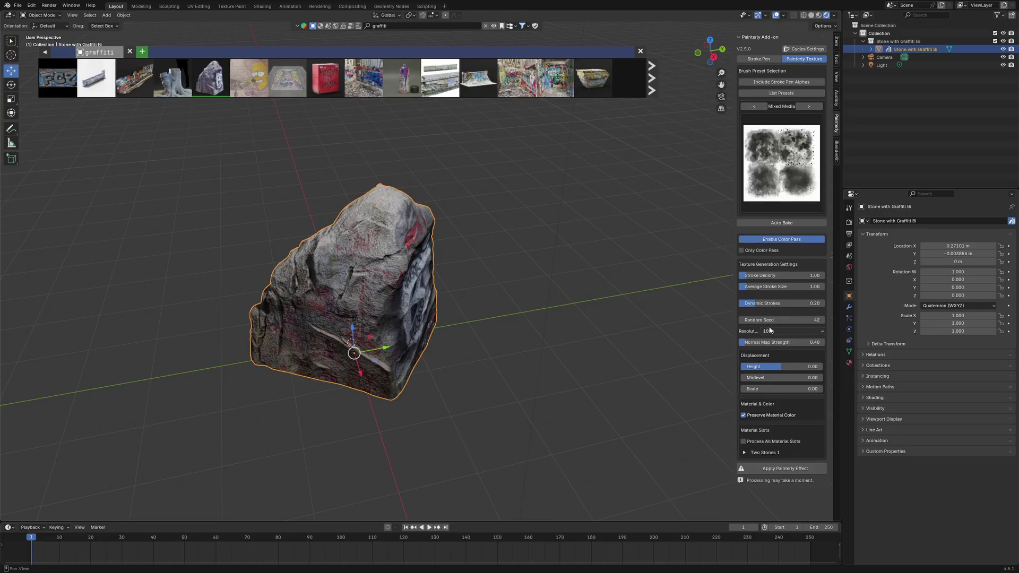
{"action": "left_click", "coordinate": [798, 471]}
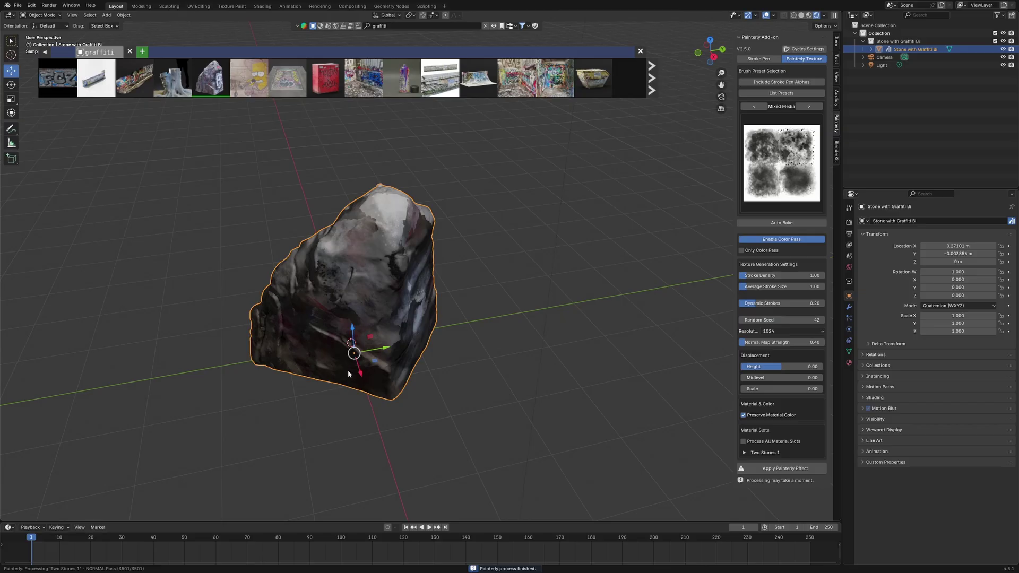
- Set the Cycles render device to GPU Compute in the render settings
{"action": "middle_click_drag", "start_coordinate": [348, 373], "coordinate": [434, 291]}
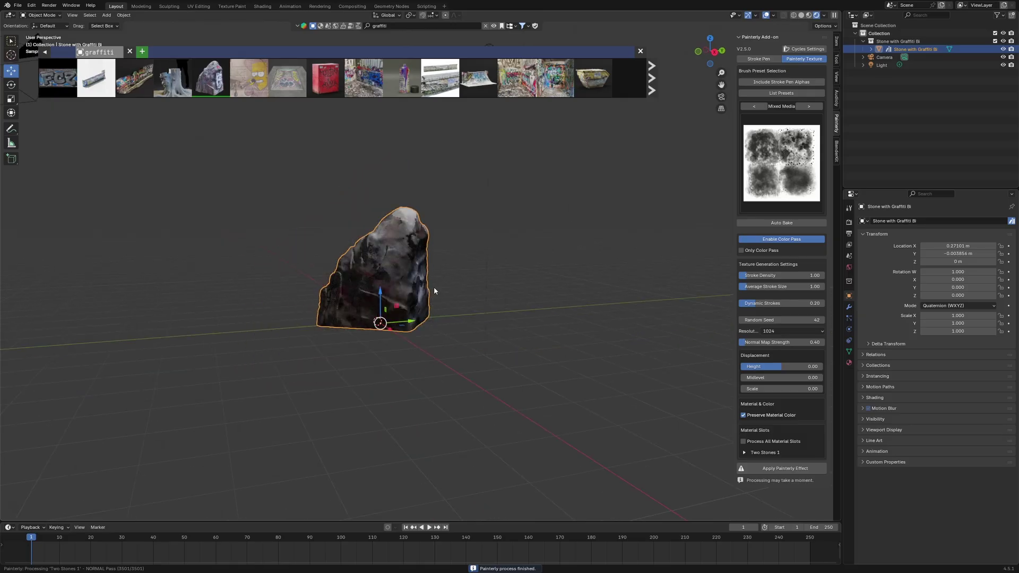
{"action": "left_click", "coordinate": [849, 223]}
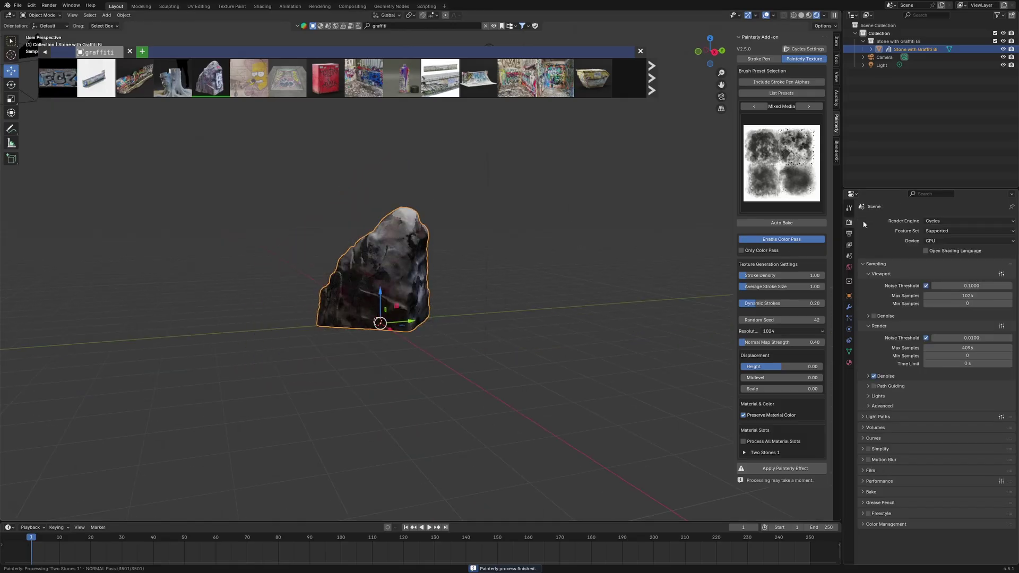
{"action": "left_click", "coordinate": [940, 239]}
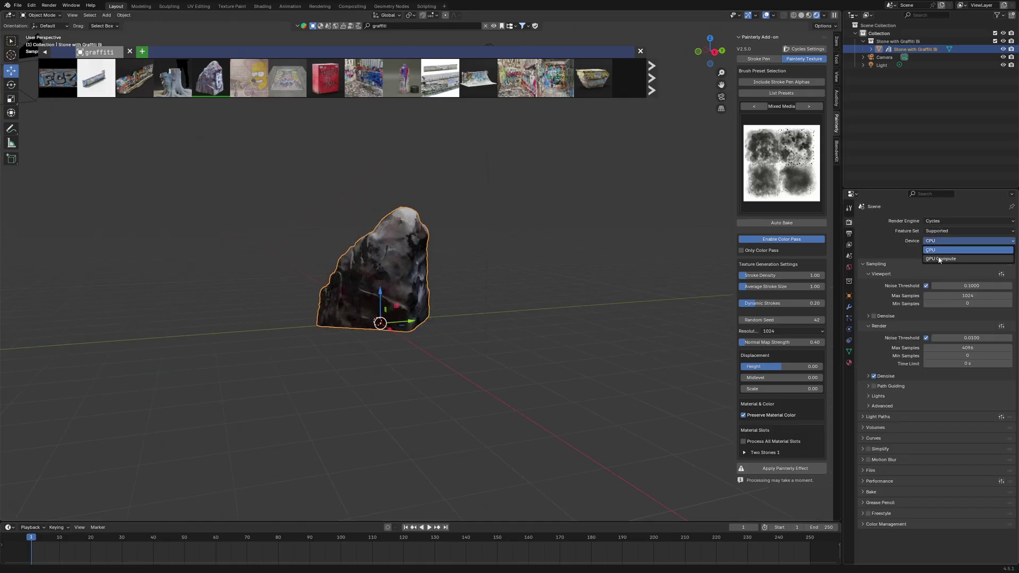
{"action": "left_click", "coordinate": [940, 259]}
- Move the light to change how it illuminates the painted stone, and reselect the stone
{"action": "mouse_move", "coordinate": [542, 246]}
{"action": "middle_mouse_down"}
{"action": "mouse_move", "coordinate": [553, 278]}
{"action": "mouse_move", "coordinate": [503, 208]}
{"action": "middle_mouse_up"}
{"action": "left_click", "coordinate": [492, 204]}
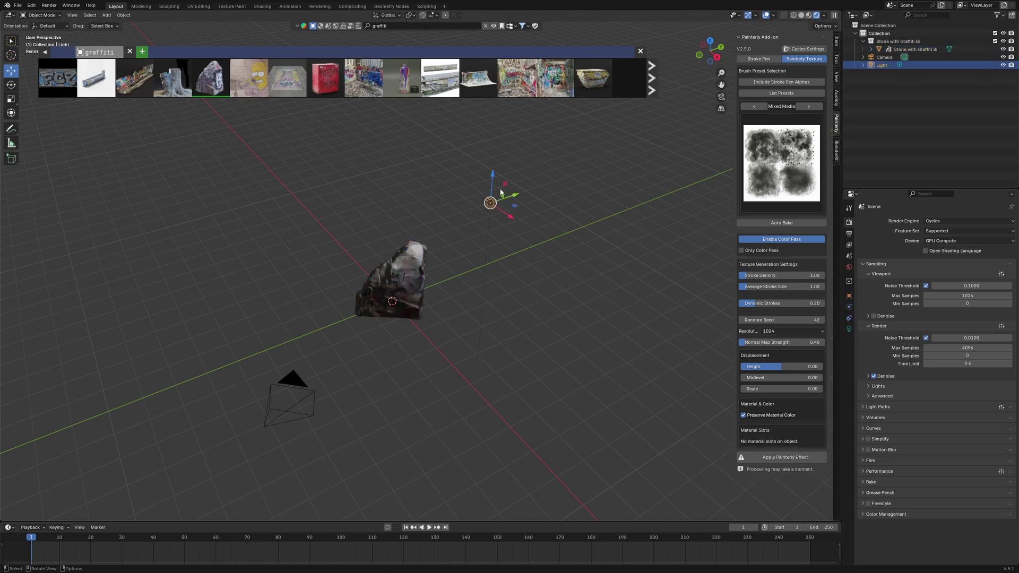
{"action": "left_click_drag", "start_coordinate": [497, 181], "coordinate": [518, 247]}
{"action": "scroll", "coordinate": [514, 250], "scroll_direction": "up", "scroll_amount": 3}
{"action": "scroll", "coordinate": [514, 250], "scroll_direction": "up", "scroll_amount": 3}
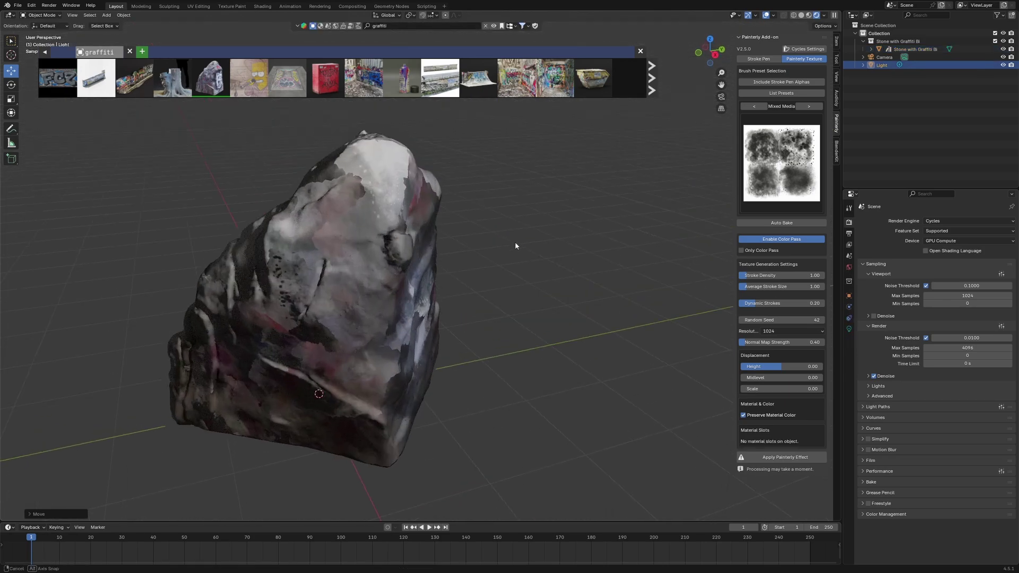
{"action": "scroll", "coordinate": [512, 242], "scroll_direction": "down", "scroll_amount": 4}
{"action": "middle_click_drag", "start_coordinate": [514, 244], "coordinate": [536, 216]}
{"action": "left_click_drag", "start_coordinate": [536, 216], "coordinate": [655, 230]}
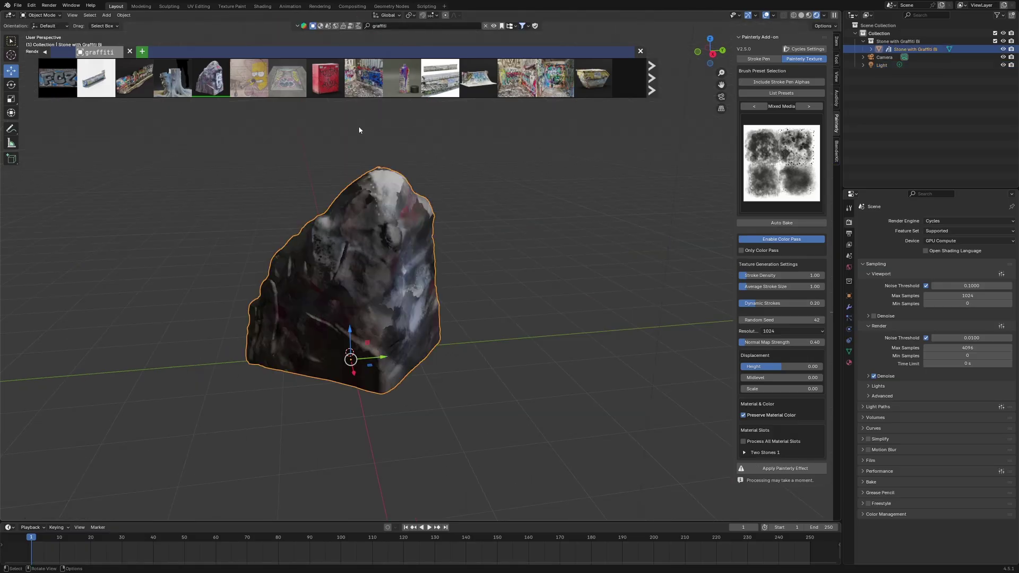
- Change the viewport area to the UV Editor and display the generated Two Stones 1_PAINTERLY_NORMAL image
{"action": "left_click", "coordinate": [10, 15]}
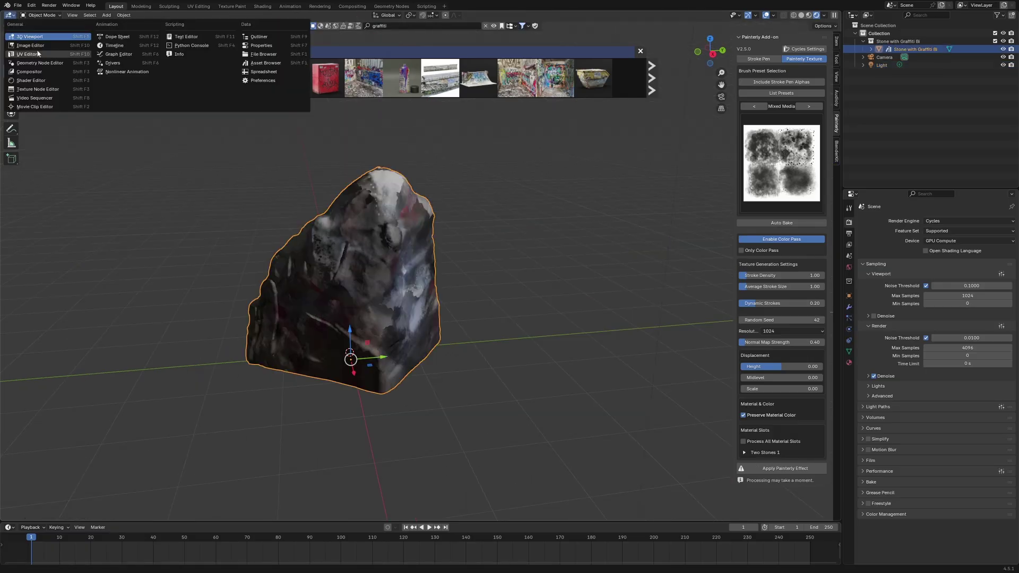
{"action": "left_click", "coordinate": [38, 54]}
{"action": "left_click", "coordinate": [9, 15]}
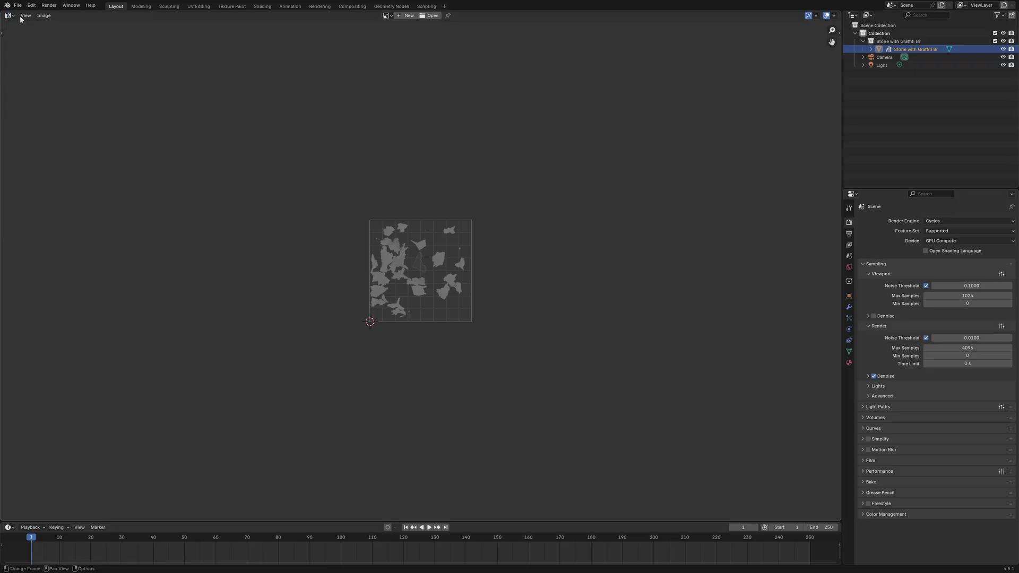
{"action": "left_click", "coordinate": [383, 15]}
{"action": "type", "text": "pa"}
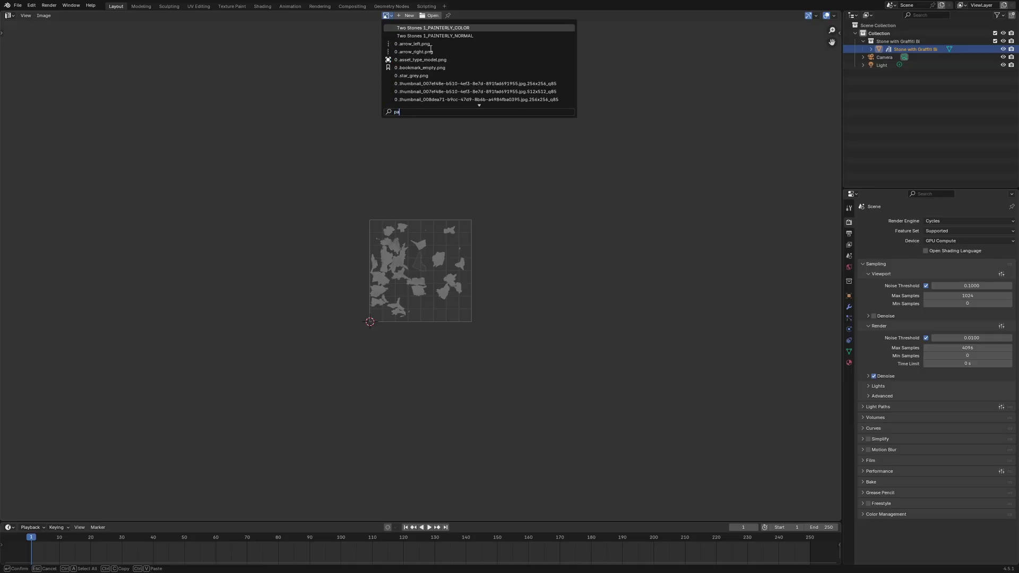
{"action": "type", "text": "in"}
{"action": "left_click", "coordinate": [460, 37]}
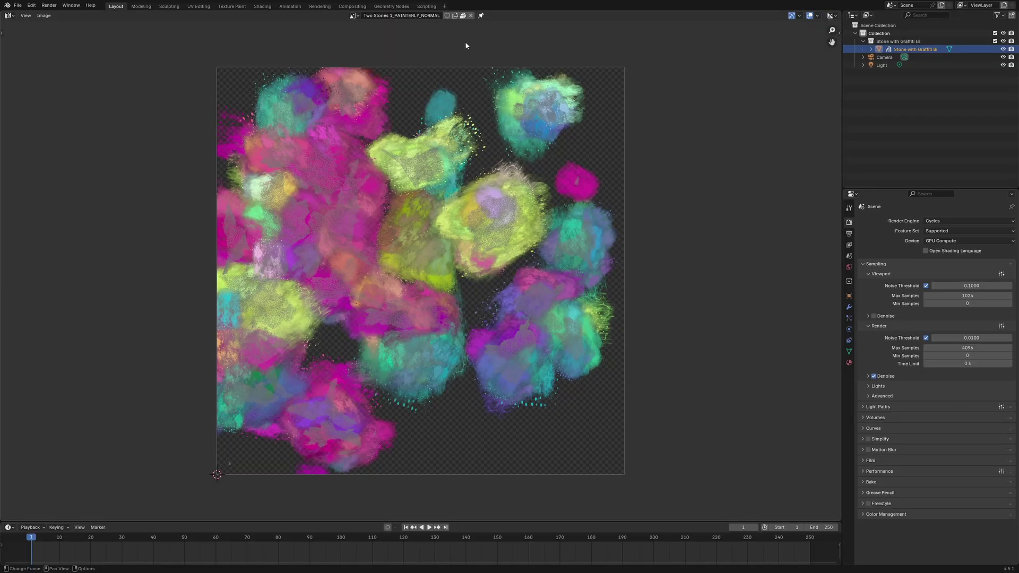
- Display the stone's original Two Stones 1 Diffuse texture in full
{"action": "left_click", "coordinate": [353, 16]}
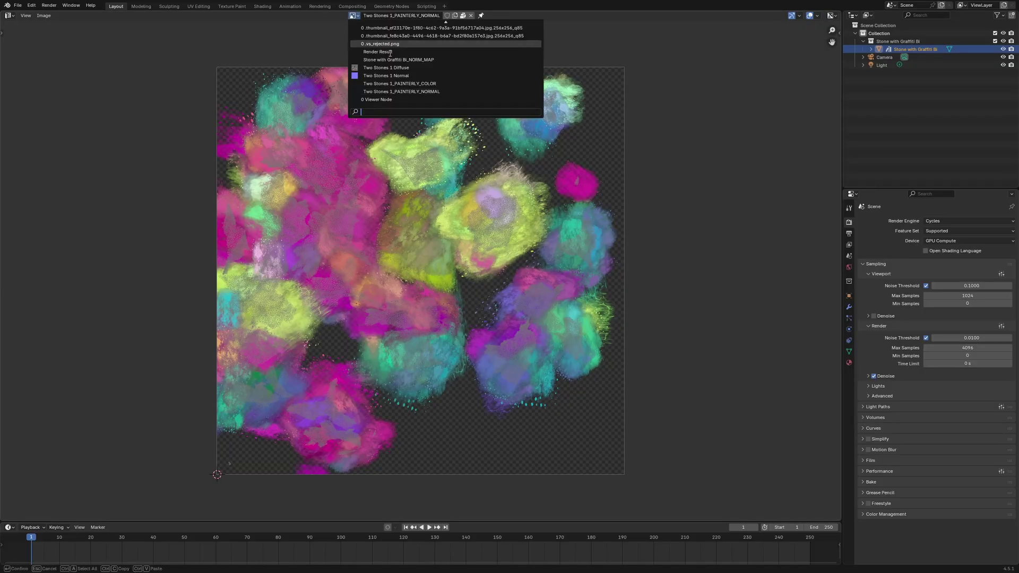
{"action": "left_click", "coordinate": [424, 68]}
{"action": "scroll", "coordinate": [397, 221], "scroll_direction": "down", "scroll_amount": 5}
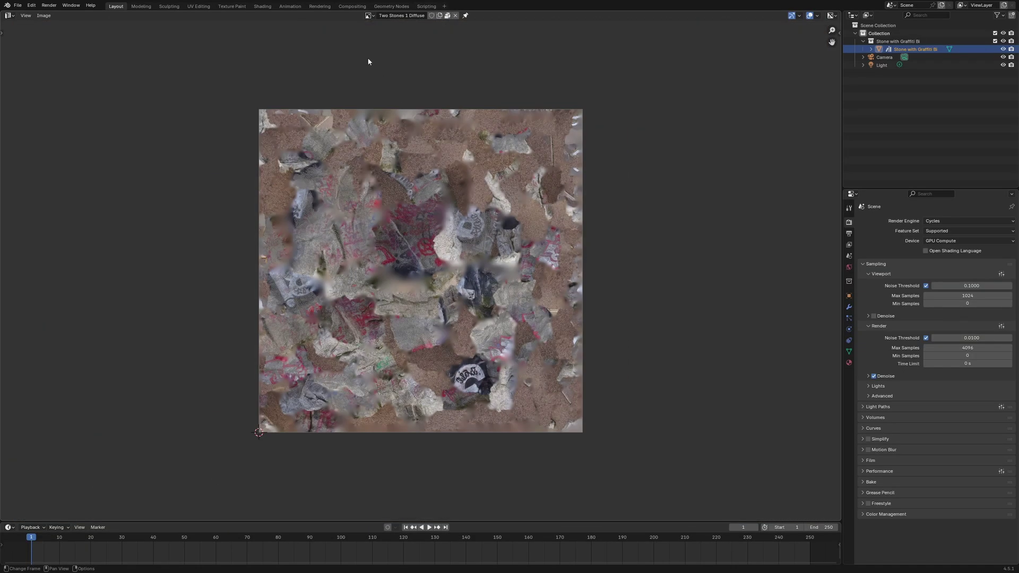
- Display the Two Stones 1_PAINTERLY_COLOR image and examine its painted strokes up close
{"action": "left_click", "coordinate": [369, 15]}
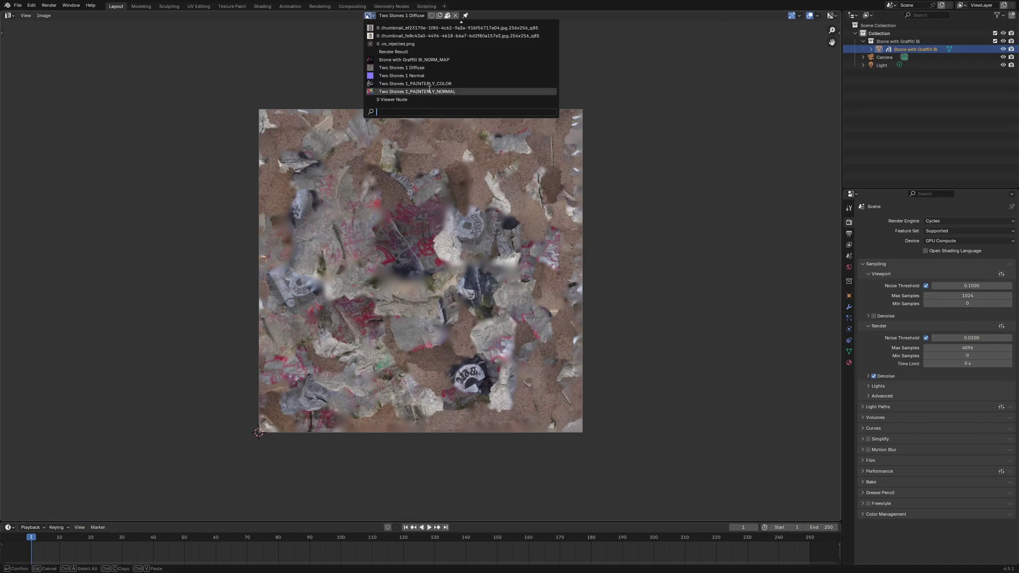
{"action": "left_click", "coordinate": [444, 83]}
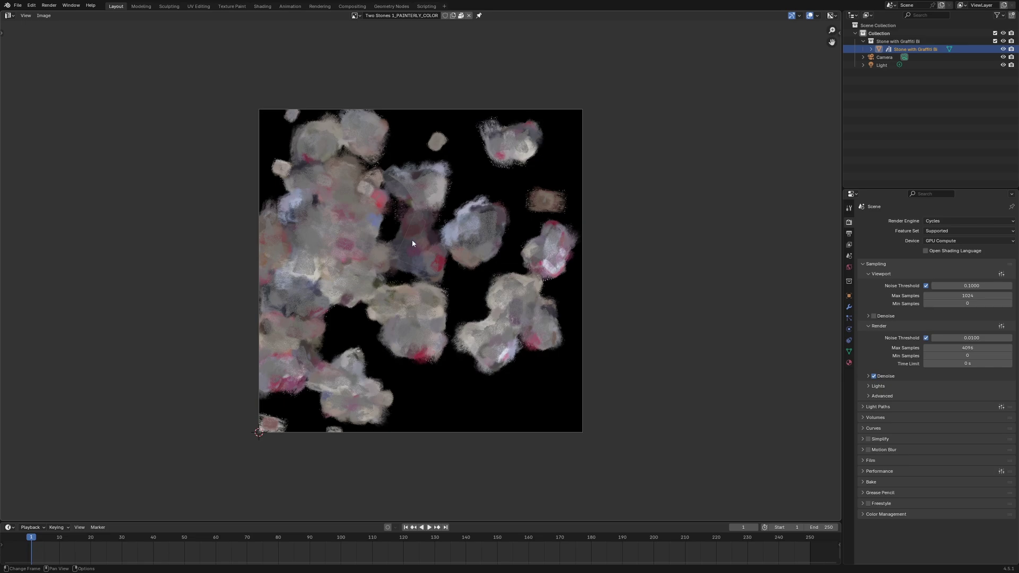
{"action": "scroll", "coordinate": [348, 237], "scroll_direction": "up", "scroll_amount": 1}
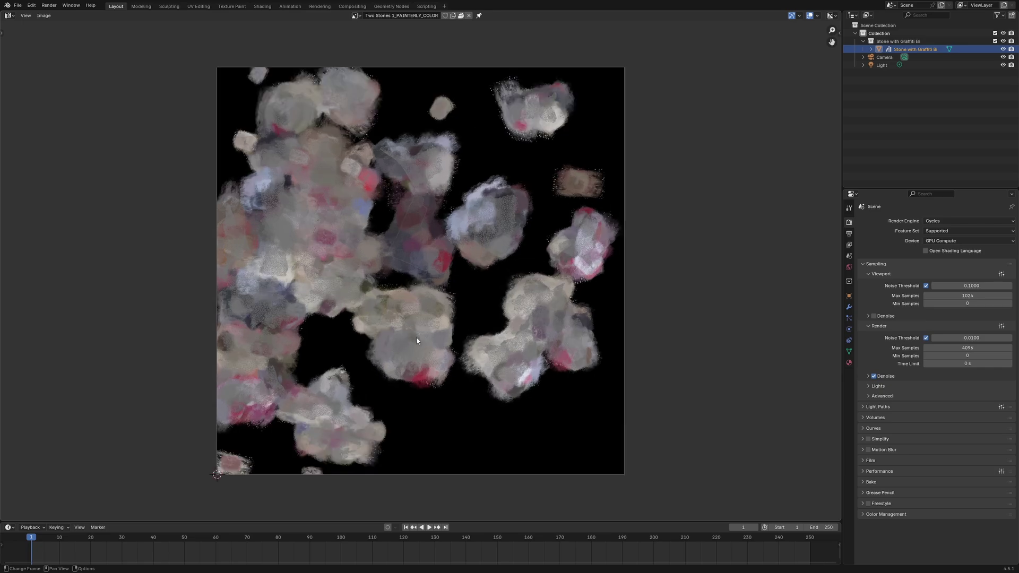
{"action": "scroll", "coordinate": [416, 336], "scroll_direction": "up", "scroll_amount": 4}
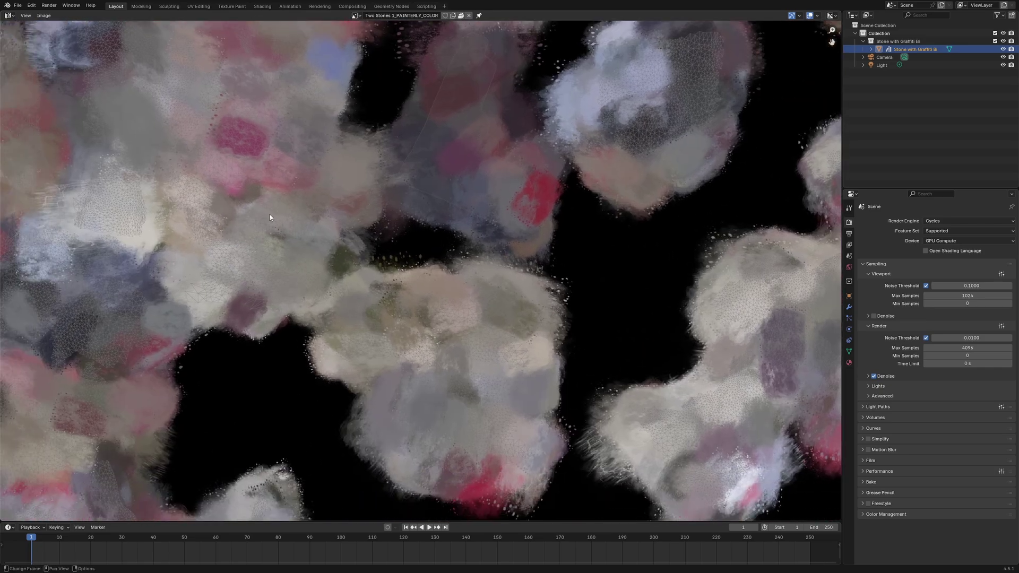
{"action": "scroll", "coordinate": [292, 227], "scroll_direction": "down", "scroll_amount": 8}
{"action": "scroll", "coordinate": [377, 143], "scroll_direction": "up", "scroll_amount": 6}
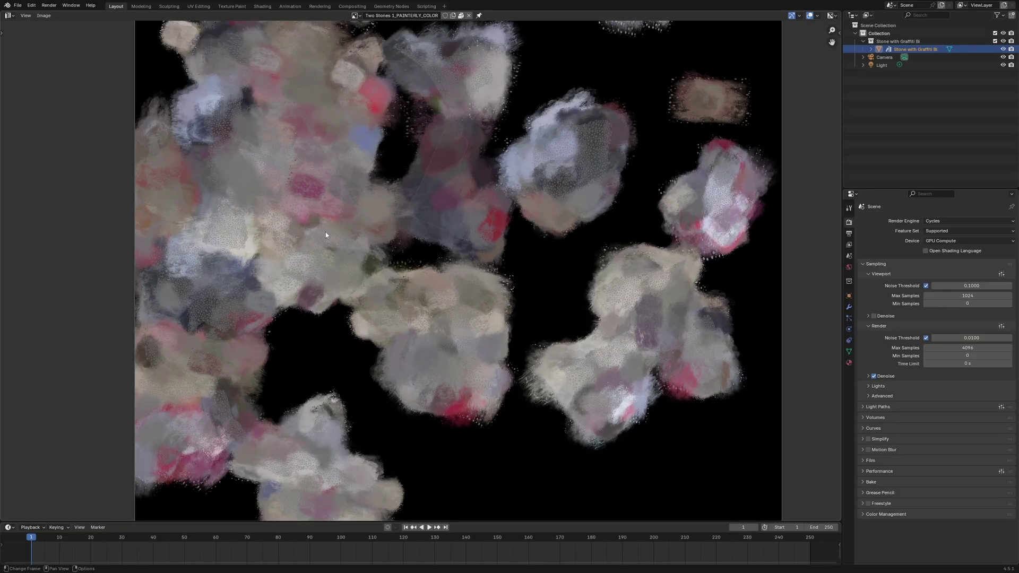
{"action": "scroll", "coordinate": [473, 317], "scroll_direction": "down", "scroll_amount": 1}
- Examine the Two Stones 1_PAINTERLY_NORMAL image again and return the area to the 3D viewport
{"action": "left_click", "coordinate": [355, 15]}
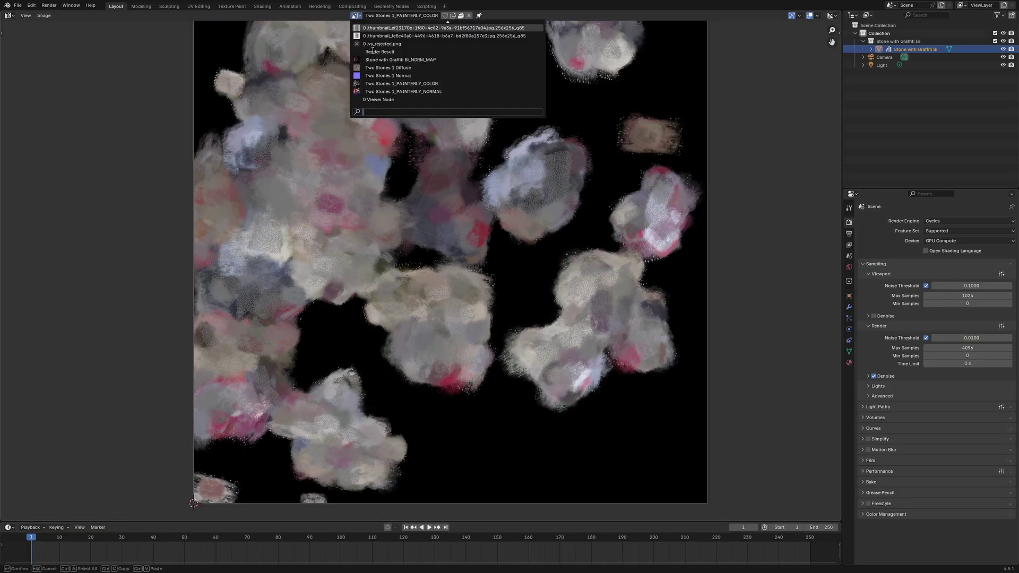
{"action": "left_click", "coordinate": [404, 92]}
{"action": "scroll", "coordinate": [446, 247], "scroll_direction": "up", "scroll_amount": 3}
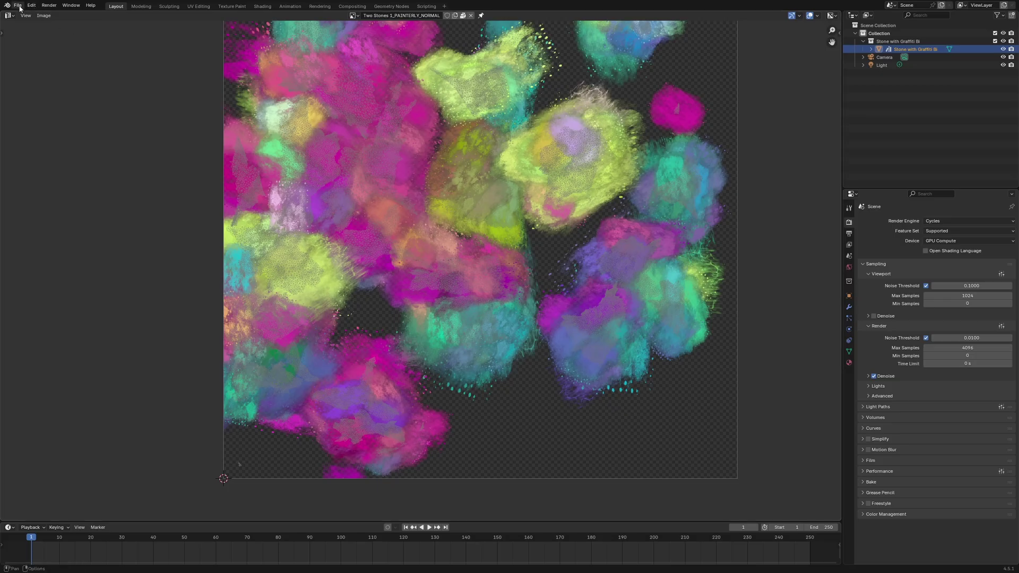
{"action": "left_click", "coordinate": [19, 8]}
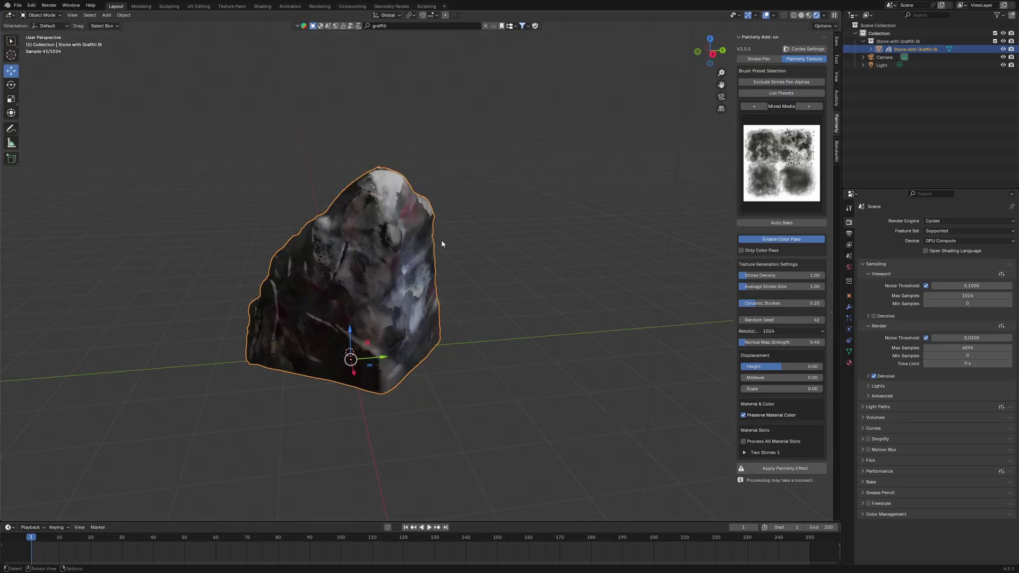
- Delete the graffiti stone and search the BlenderKit models for "train"
{"action": "middle_click_drag", "start_coordinate": [441, 240], "coordinate": [423, 308]}
{"action": "key", "text": "Delete"}
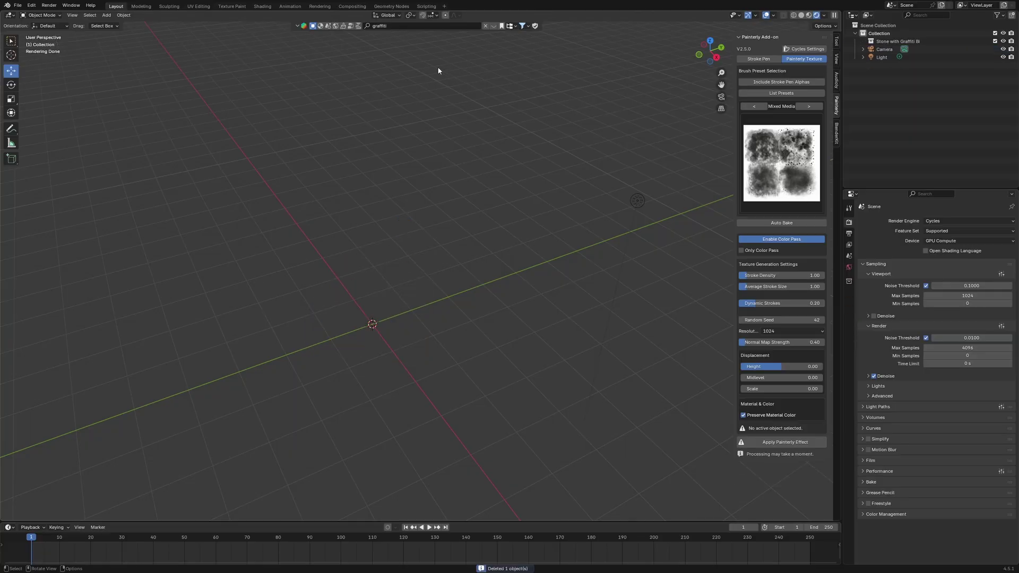
{"action": "left_click", "coordinate": [428, 26]}
{"action": "key", "text": "BackSpace"}
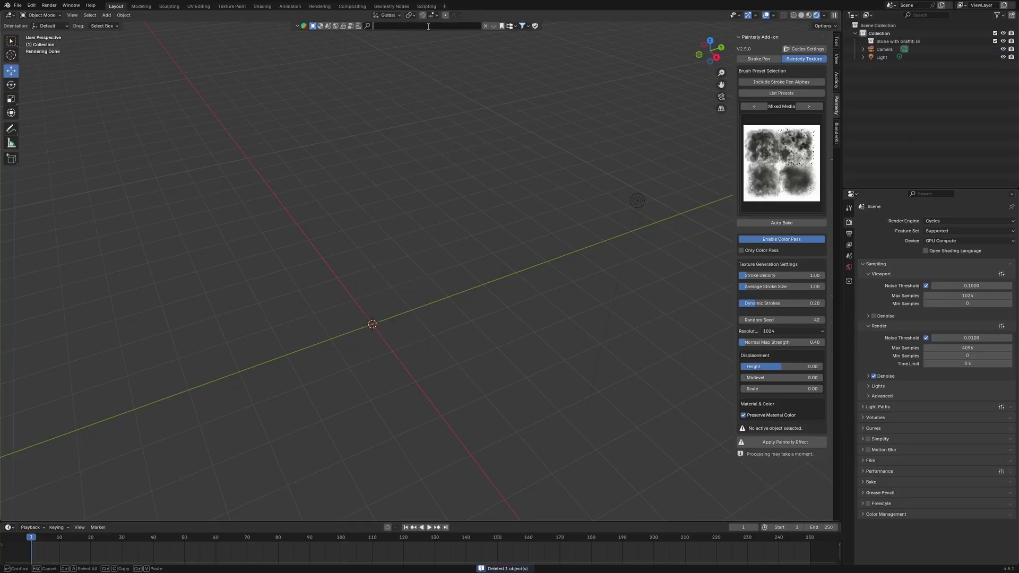
{"action": "type", "text": "train"}
{"action": "key", "text": "Return"}
- Import the Yellow City Train model from the search results, placing it near the world origin
{"action": "mouse_move", "coordinate": [194, 91]}
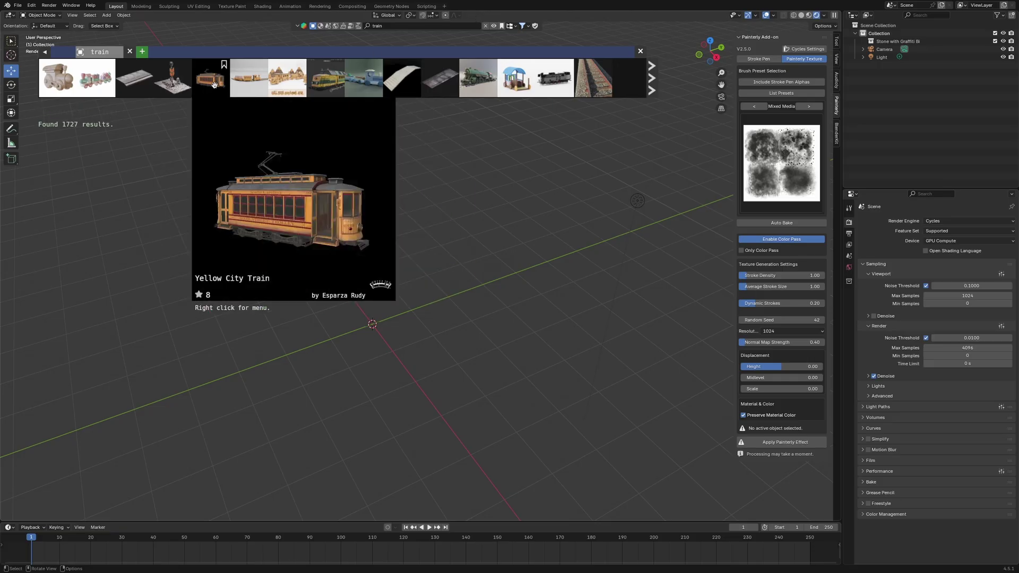
{"action": "left_click_drag", "start_coordinate": [214, 85], "coordinate": [415, 280]}
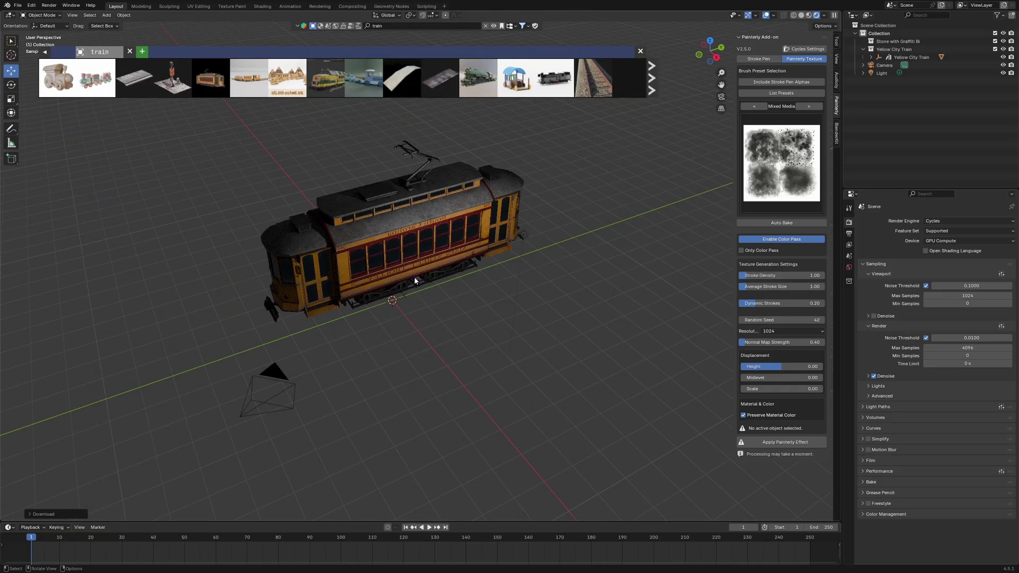
{"action": "mouse_move", "coordinate": [415, 280]}
{"action": "middle_mouse_down"}
{"action": "mouse_move", "coordinate": [396, 251]}
{"action": "mouse_move", "coordinate": [392, 298]}
{"action": "mouse_move", "coordinate": [441, 287]}
{"action": "mouse_move", "coordinate": [287, 303]}
{"action": "middle_mouse_up"}
- Select the train and rotate it about its vertical axis so that its opposite side faces the view
{"action": "left_click", "coordinate": [395, 294]}
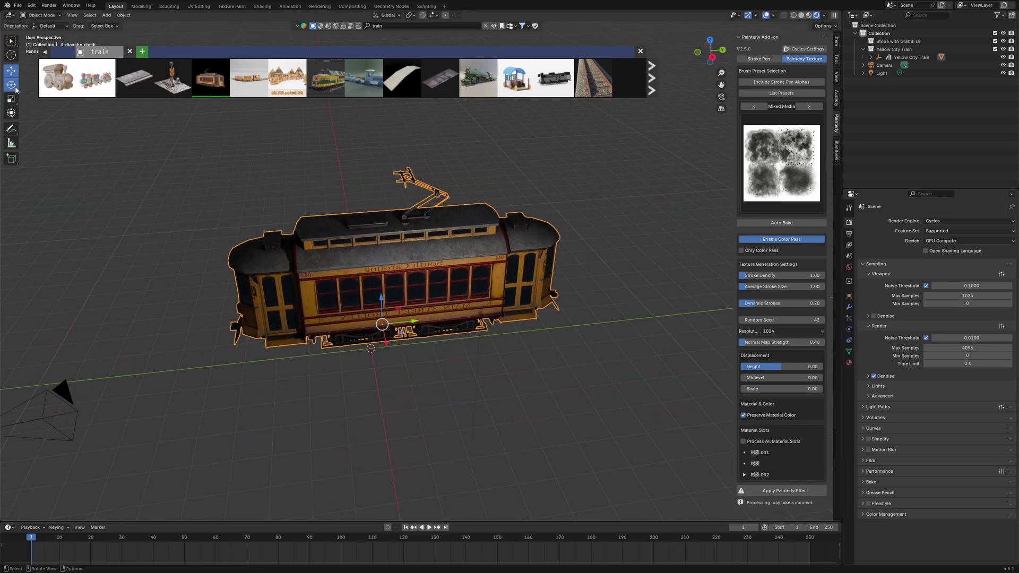
{"action": "left_click", "coordinate": [12, 84]}
{"action": "left_click_drag", "start_coordinate": [408, 333], "coordinate": [350, 304]}
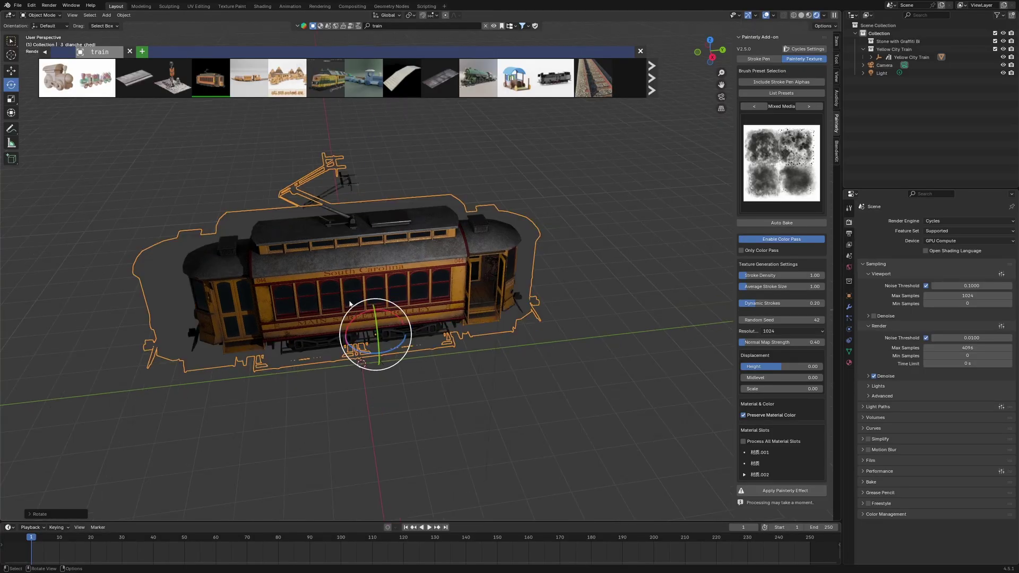
{"action": "scroll", "coordinate": [350, 303], "scroll_direction": "up", "scroll_amount": 3}
{"action": "middle_click_drag", "start_coordinate": [349, 304], "coordinate": [457, 291]}
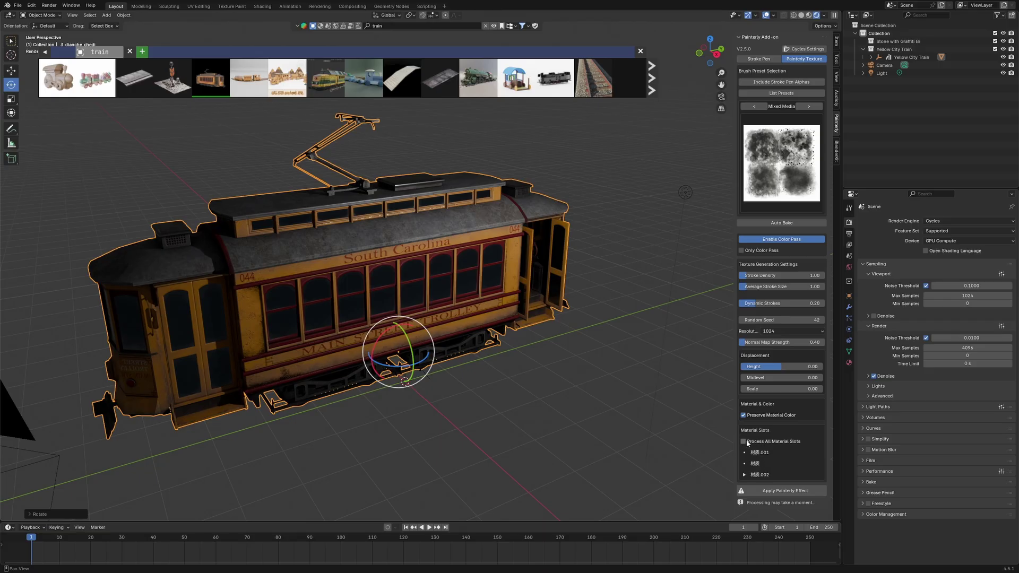
- Enable Process All Material Slots for the train and show the list of texture brush presets
{"action": "left_click", "coordinate": [767, 445]}
{"action": "middle_click_drag", "start_coordinate": [690, 305], "coordinate": [610, 308]}
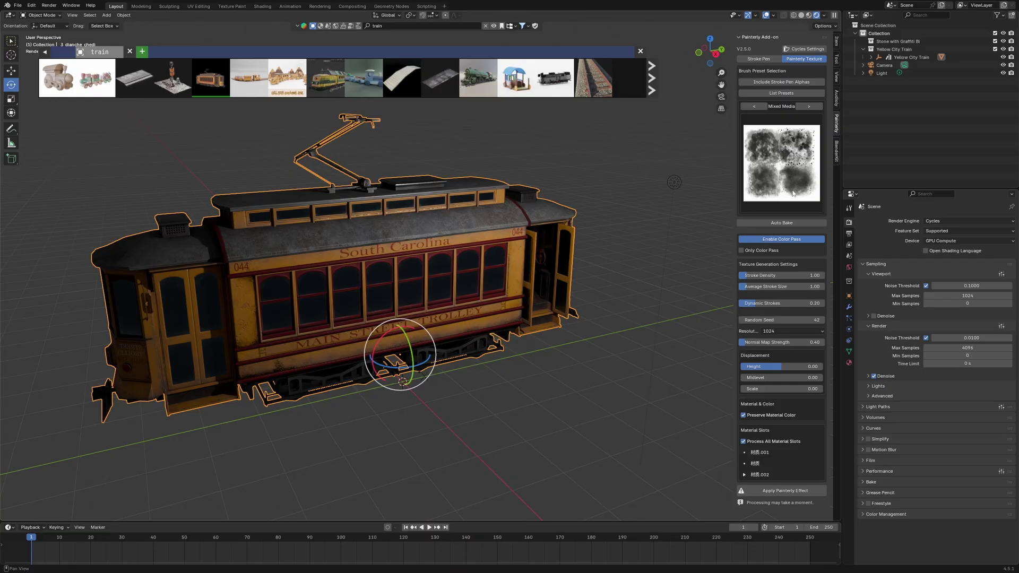
{"action": "left_click", "coordinate": [805, 92]}
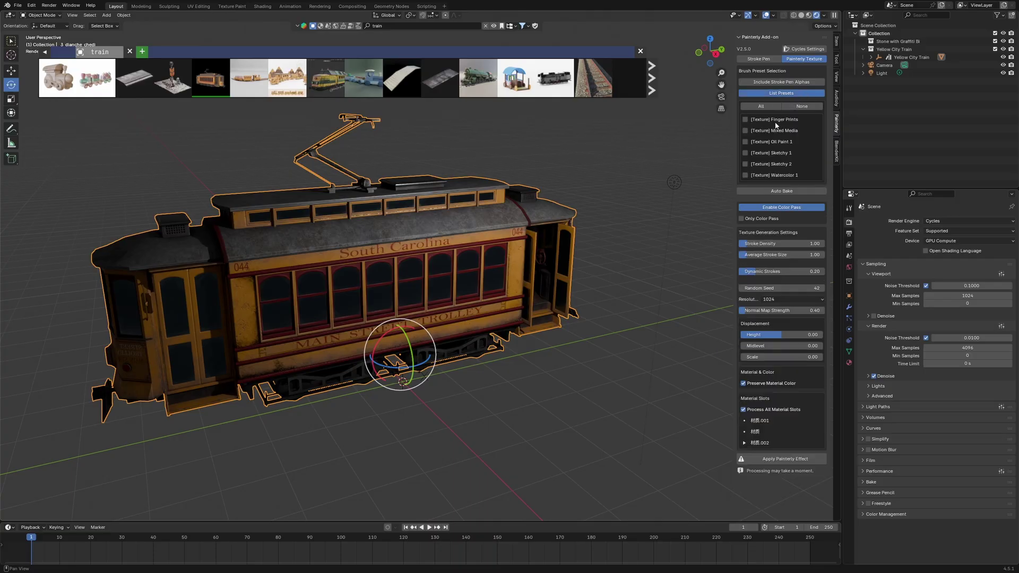
- Preview individual texture brush presets, browse the stroke designs in Stroke Pen mode, and return to the Painterly Texture preset list
{"action": "left_click", "coordinate": [770, 93]}
{"action": "left_click", "coordinate": [804, 108]}
{"action": "left_click", "coordinate": [804, 108]}
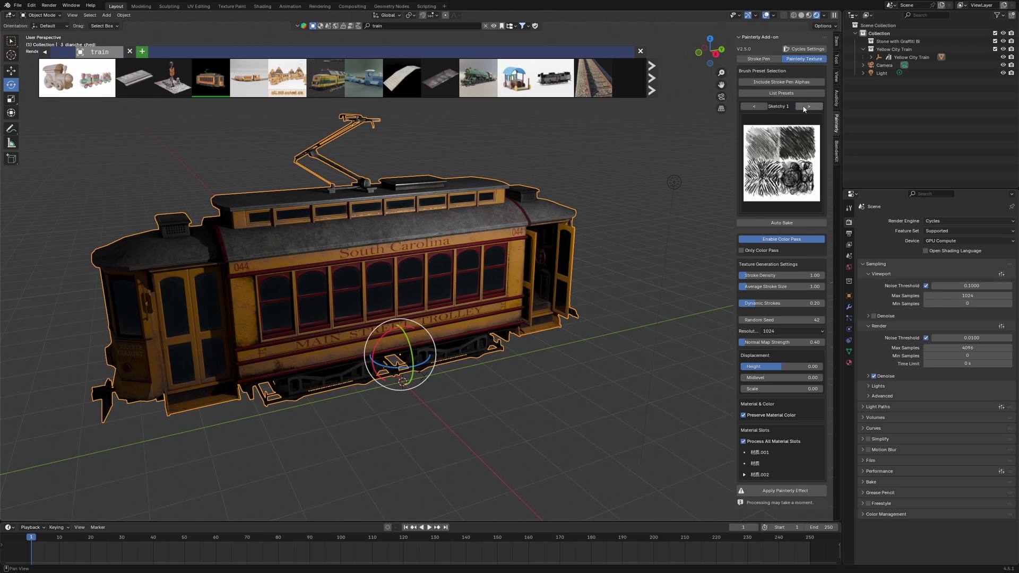
{"action": "left_click", "coordinate": [795, 93]}
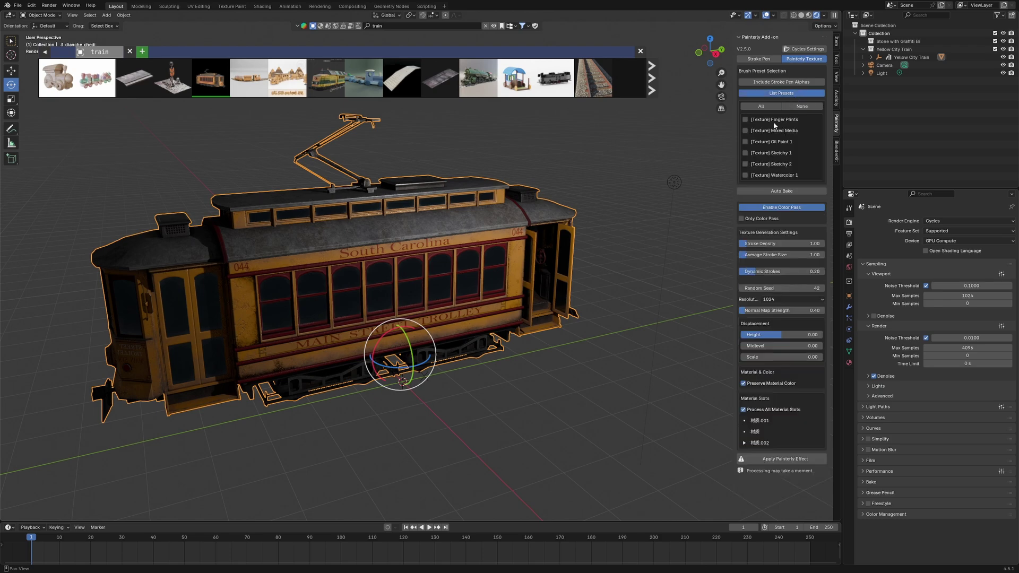
{"action": "left_click", "coordinate": [772, 60]}
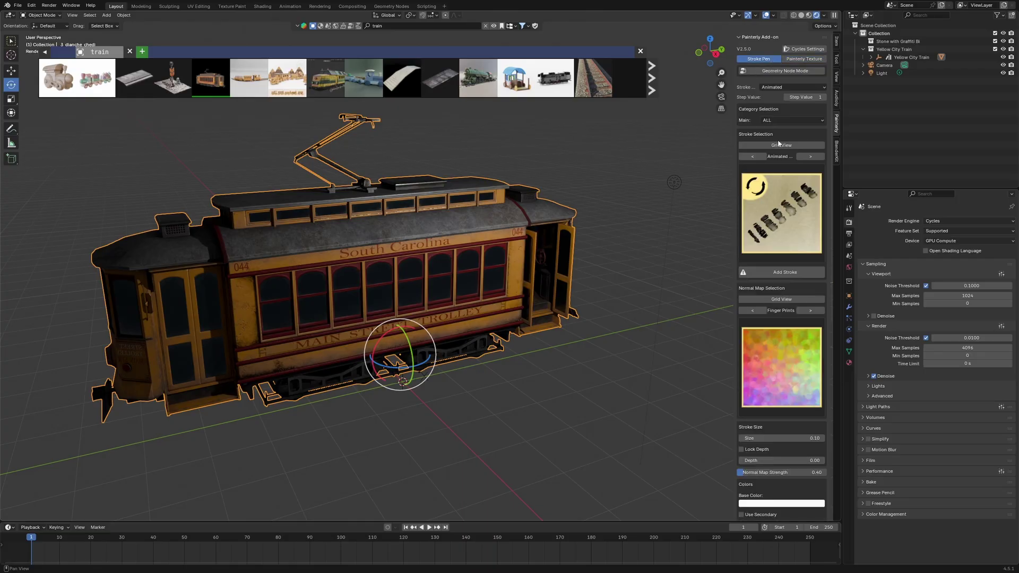
{"action": "left_click", "coordinate": [807, 157]}
{"action": "left_click", "coordinate": [814, 156]}
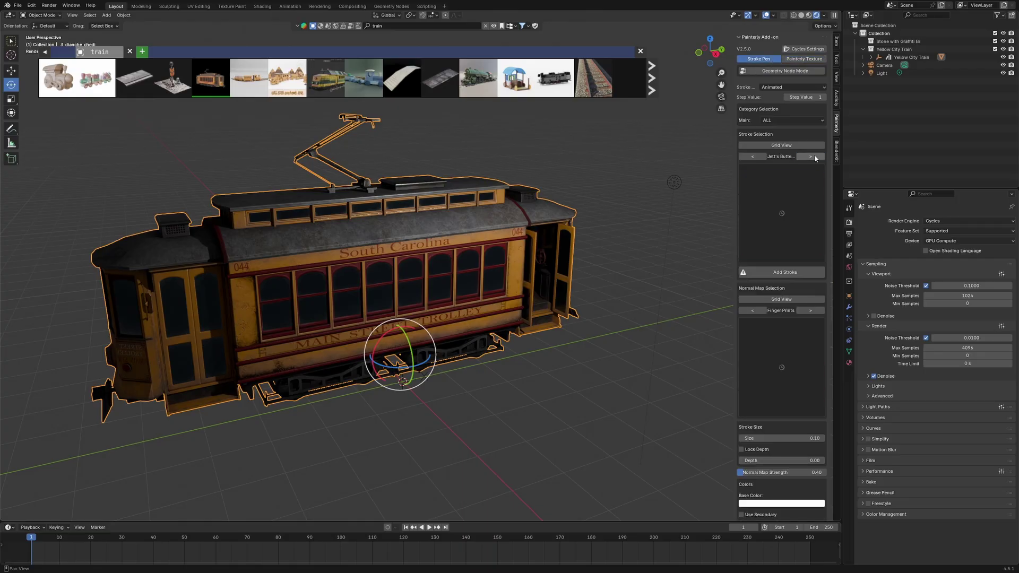
{"action": "left_click", "coordinate": [813, 158]}
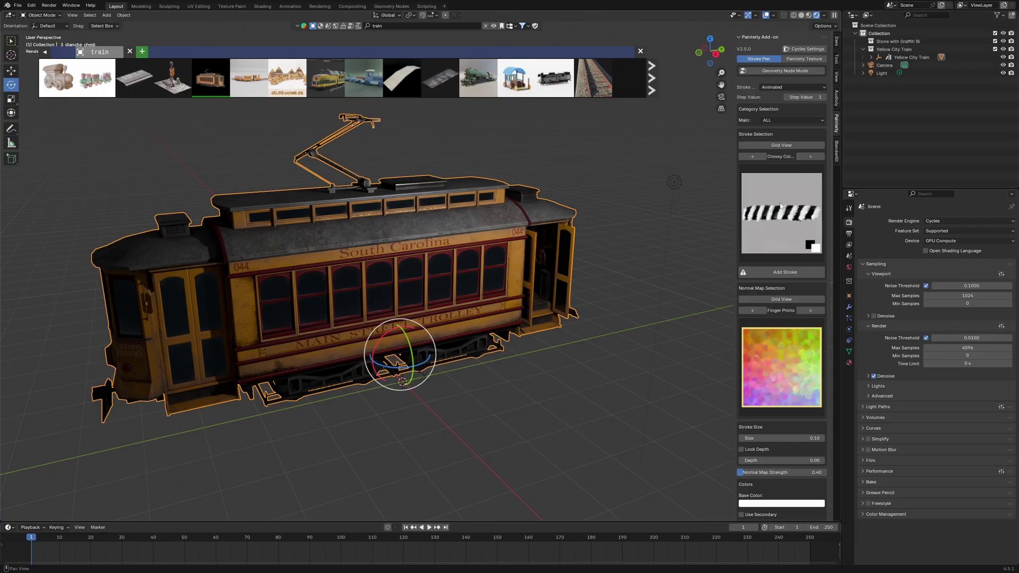
{"action": "left_click", "coordinate": [812, 158]}
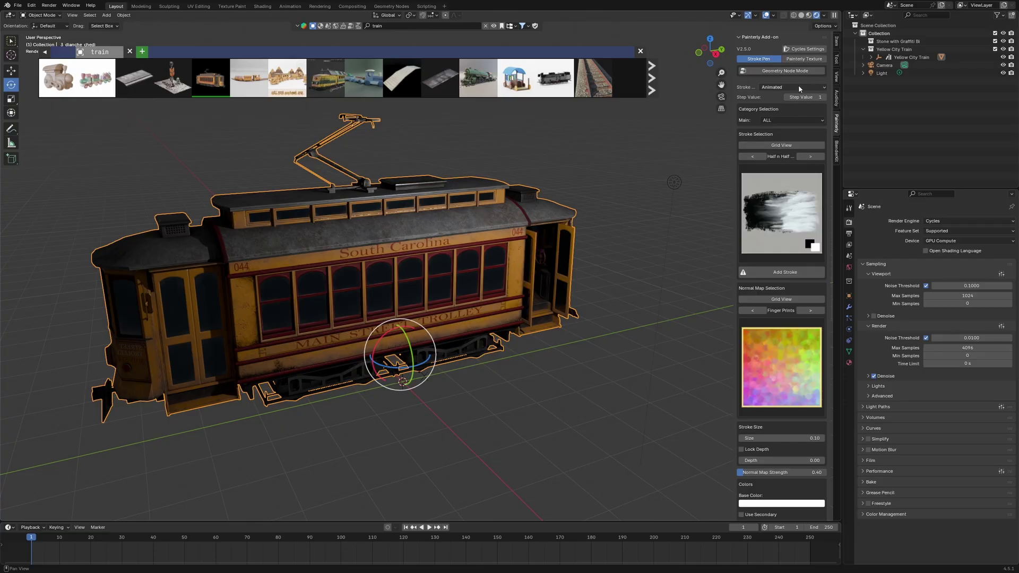
{"action": "left_click", "coordinate": [803, 59]}
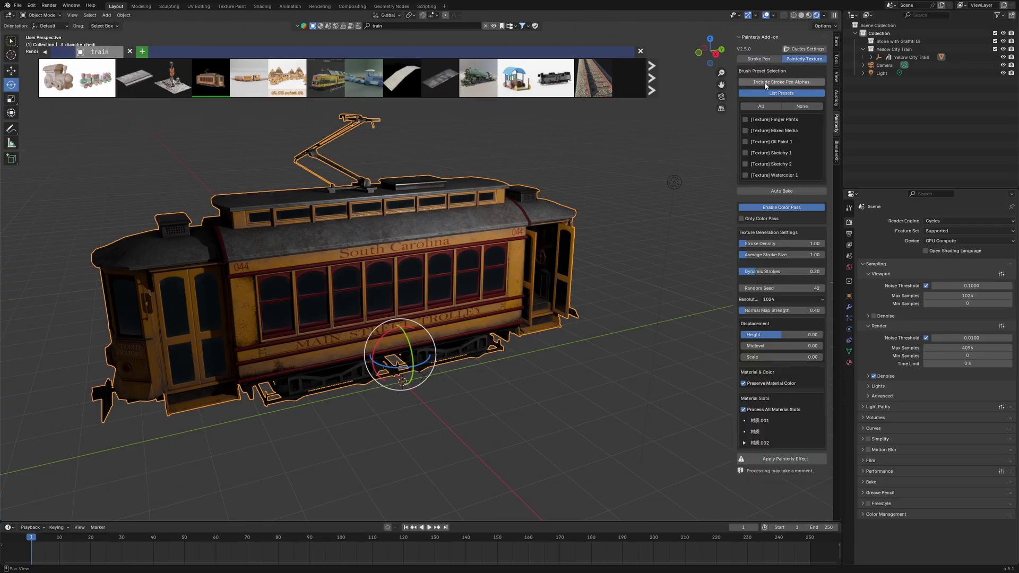
- Enable all listed texture brush presets, from Finger Prints to Watercolor 1, leaving the Stroke Pen alphas excluded
{"action": "left_click", "coordinate": [780, 83]}
{"action": "left_click", "coordinate": [799, 83]}
{"action": "left_click", "coordinate": [769, 109]}
- Set Dynamic Strokes to 0.42 and apply the painterly effect to all of the train's material slots
{"action": "left_click_drag", "start_coordinate": [785, 272], "coordinate": [797, 272]}
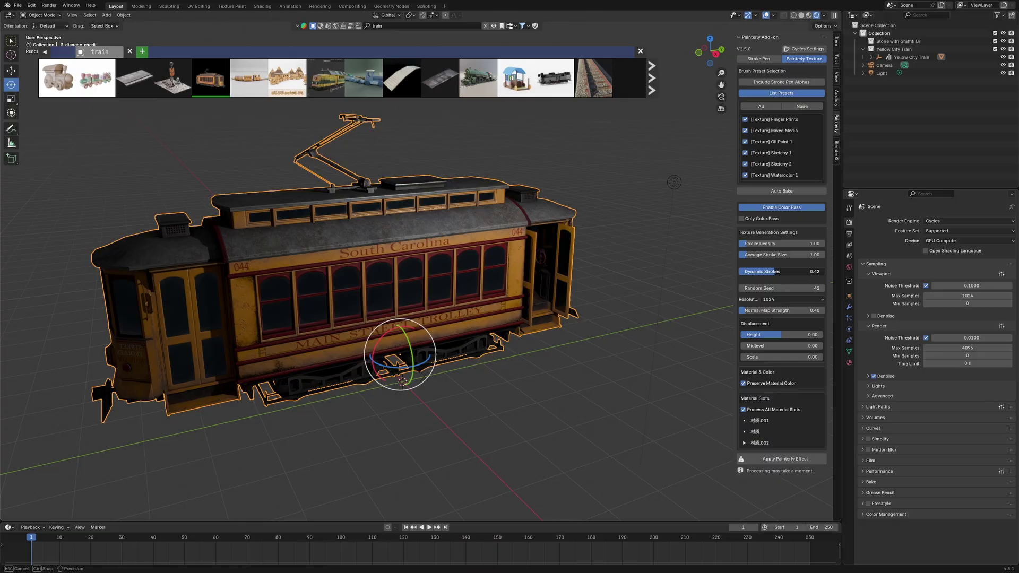
{"action": "left_click_drag", "start_coordinate": [776, 272], "coordinate": [776, 271]}
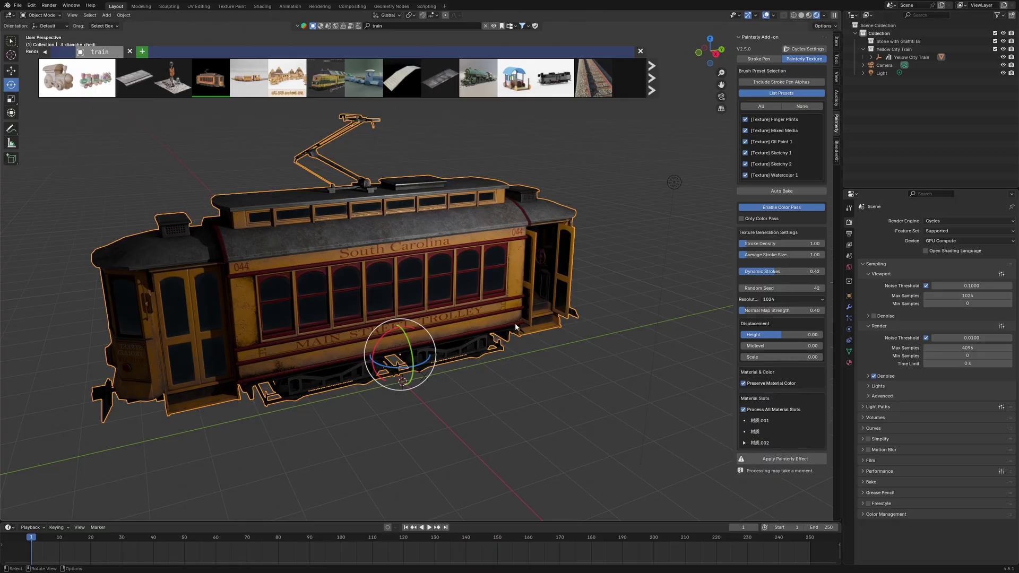
{"action": "left_click", "coordinate": [771, 460]}
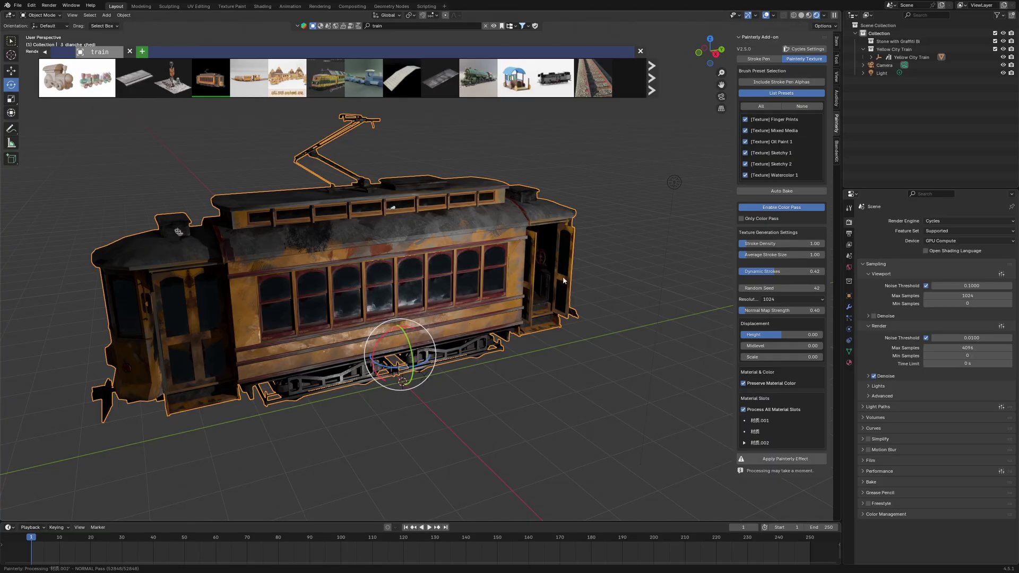
- Try moving the scene light lower and closer to the train
{"action": "mouse_move", "coordinate": [564, 280]}
{"action": "middle_mouse_down"}
{"action": "mouse_move", "coordinate": [570, 375]}
{"action": "mouse_move", "coordinate": [534, 310]}
{"action": "mouse_move", "coordinate": [563, 294]}
{"action": "middle_mouse_up"}
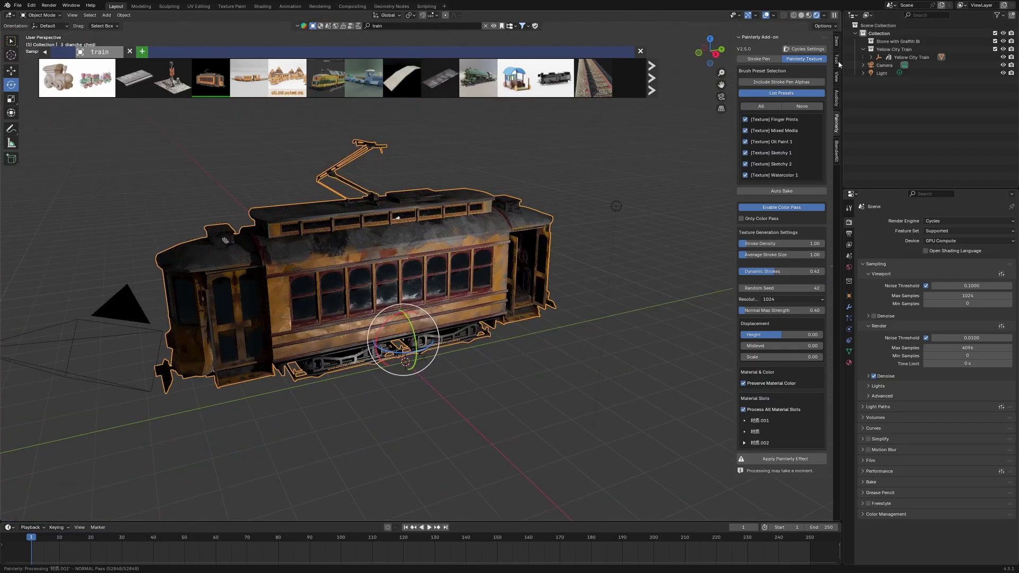
{"action": "middle_click_drag", "start_coordinate": [595, 197], "coordinate": [550, 235]}
{"action": "left_click", "coordinate": [539, 249]}
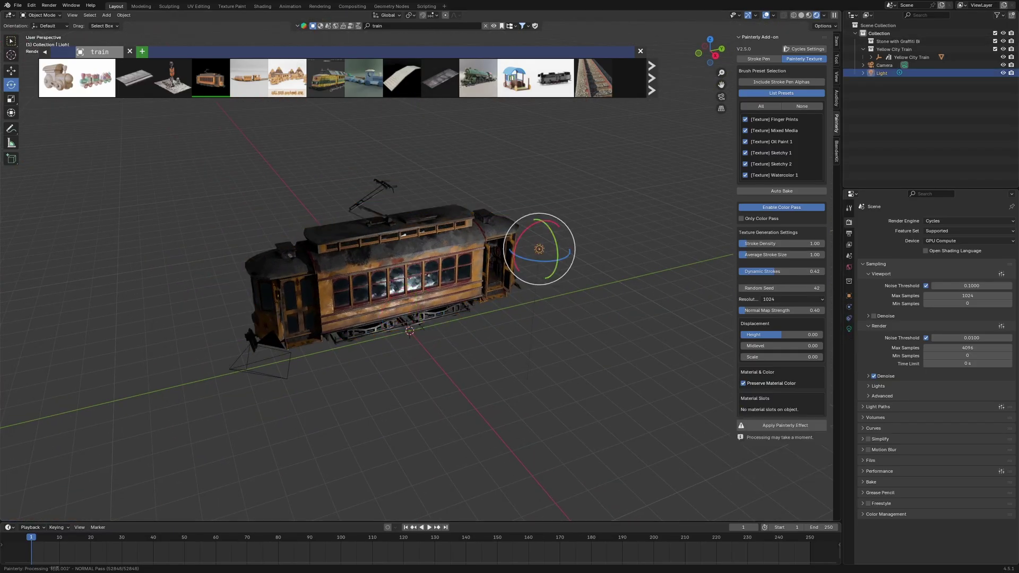
{"action": "left_click", "coordinate": [11, 70]}
{"action": "left_click_drag", "start_coordinate": [540, 249], "coordinate": [422, 342]}
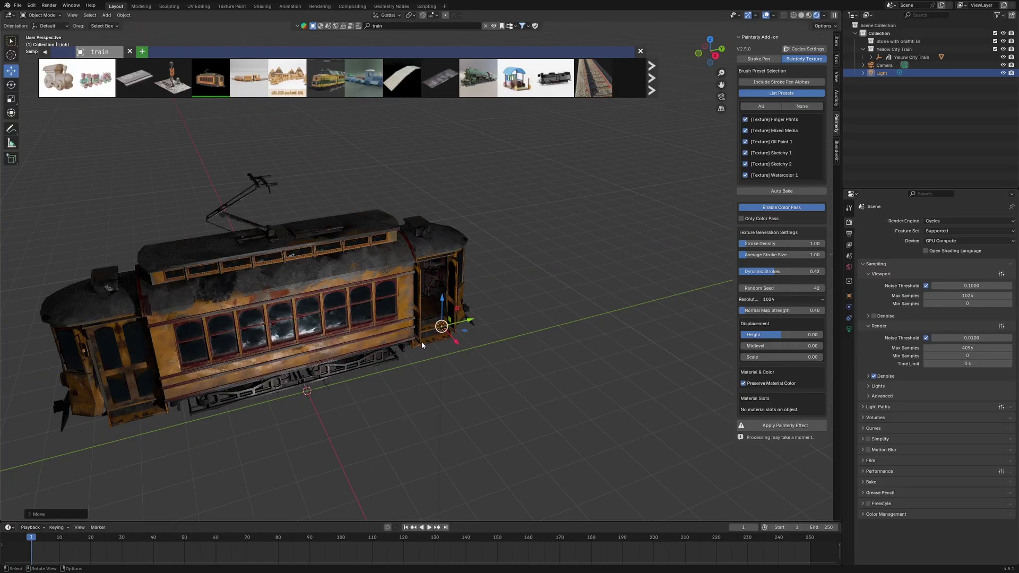
- Select the train and raise its Normal Map Strength to 2.21
{"action": "middle_click_drag", "start_coordinate": [422, 342], "coordinate": [410, 327]}
{"action": "scroll", "coordinate": [409, 327], "scroll_direction": "up", "scroll_amount": 3}
{"action": "left_click", "coordinate": [457, 307]}
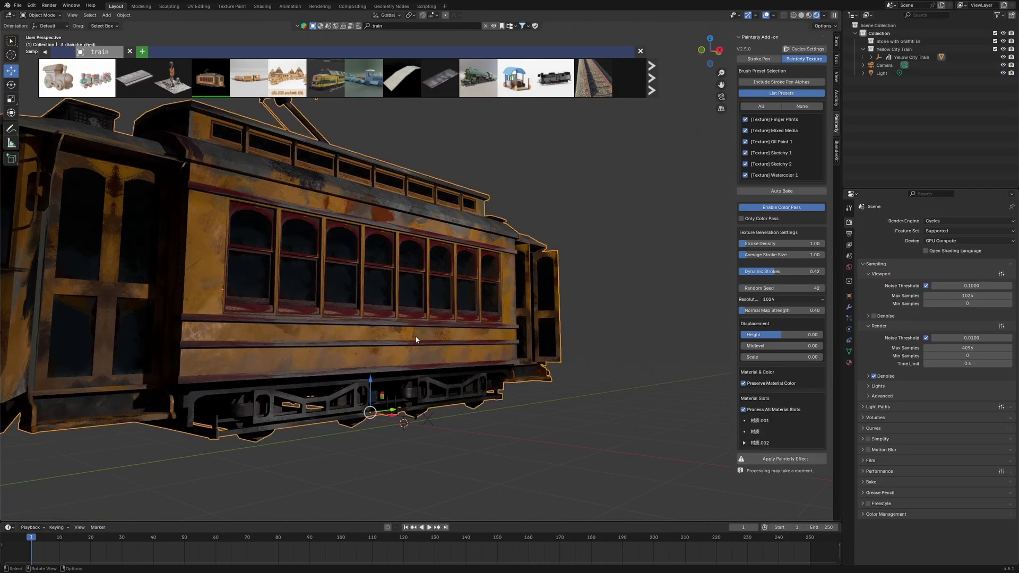
{"action": "scroll", "coordinate": [412, 355], "scroll_direction": "up", "scroll_amount": 3}
{"action": "middle_click_drag", "start_coordinate": [411, 376], "coordinate": [433, 354]}
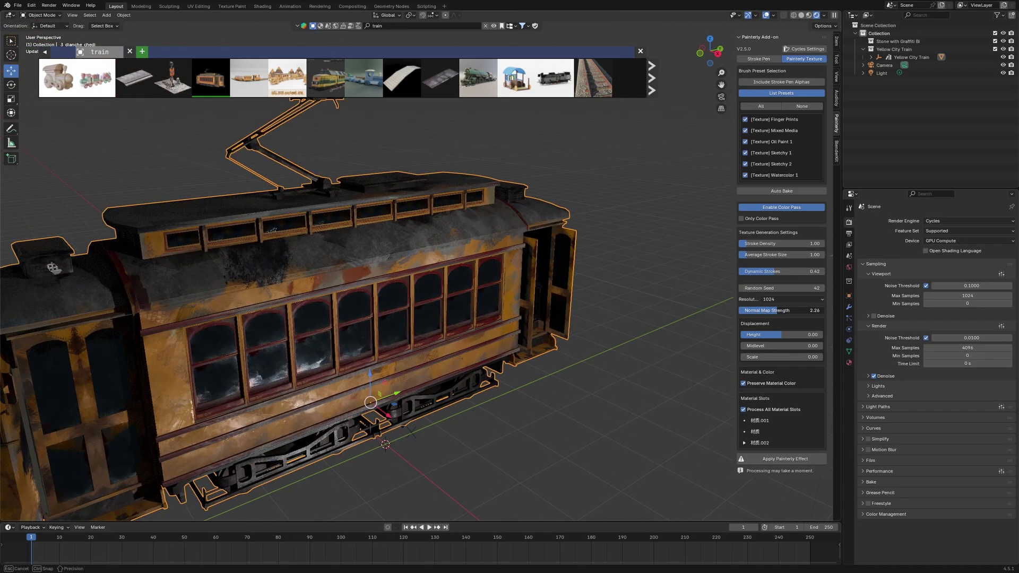
{"action": "left_click_drag", "start_coordinate": [786, 310], "coordinate": [781, 311]}
{"action": "middle_click_drag", "start_coordinate": [461, 297], "coordinate": [556, 300]}
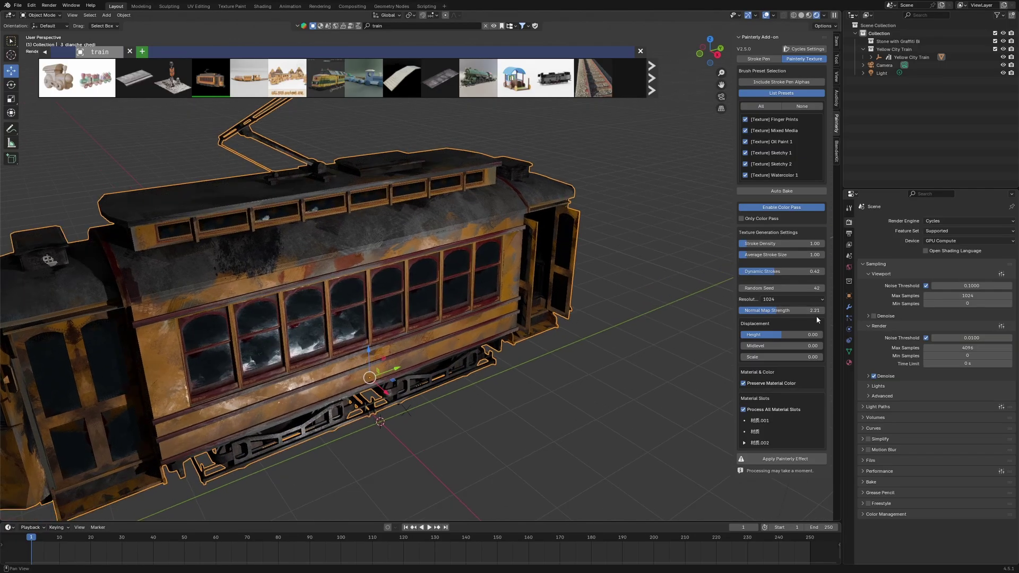
- Set the Normal Map Strength to 0.33 with the train's second material slot active, and check it with the first slot, 材质.001, active
{"action": "left_click", "coordinate": [849, 363]}
{"action": "left_click", "coordinate": [888, 231]}
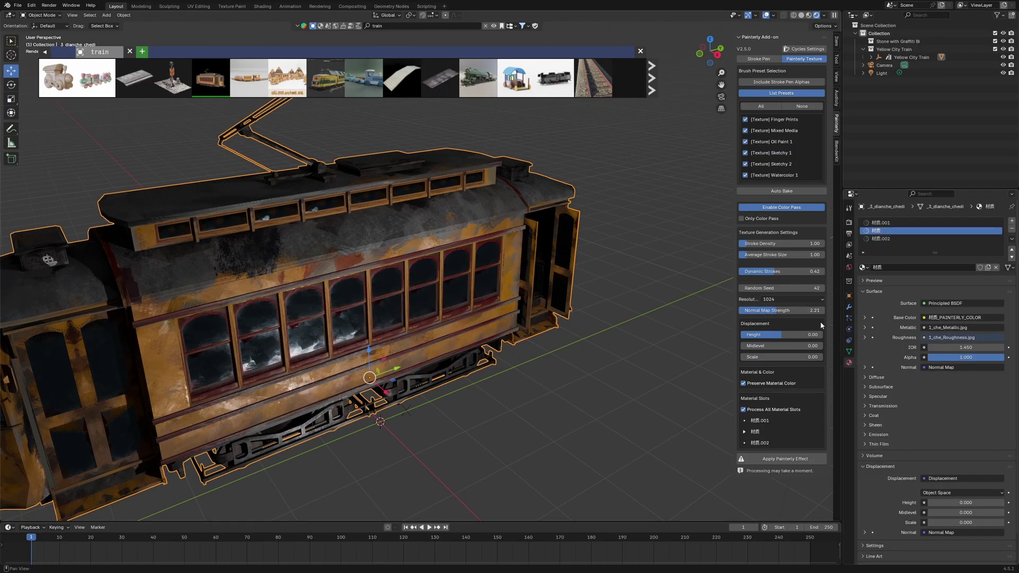
{"action": "left_click_drag", "start_coordinate": [807, 314], "coordinate": [745, 314]}
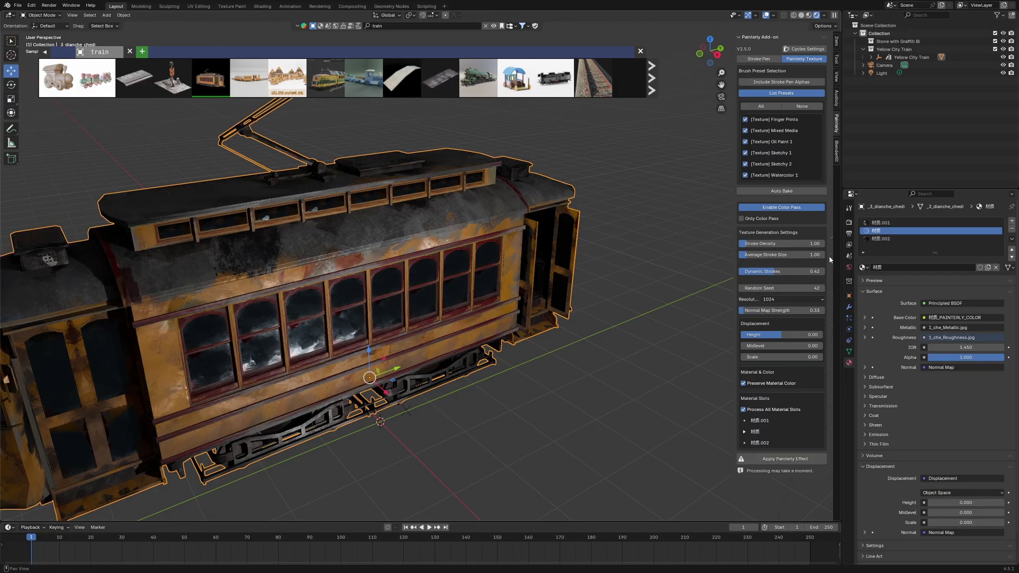
{"action": "left_click", "coordinate": [885, 223]}
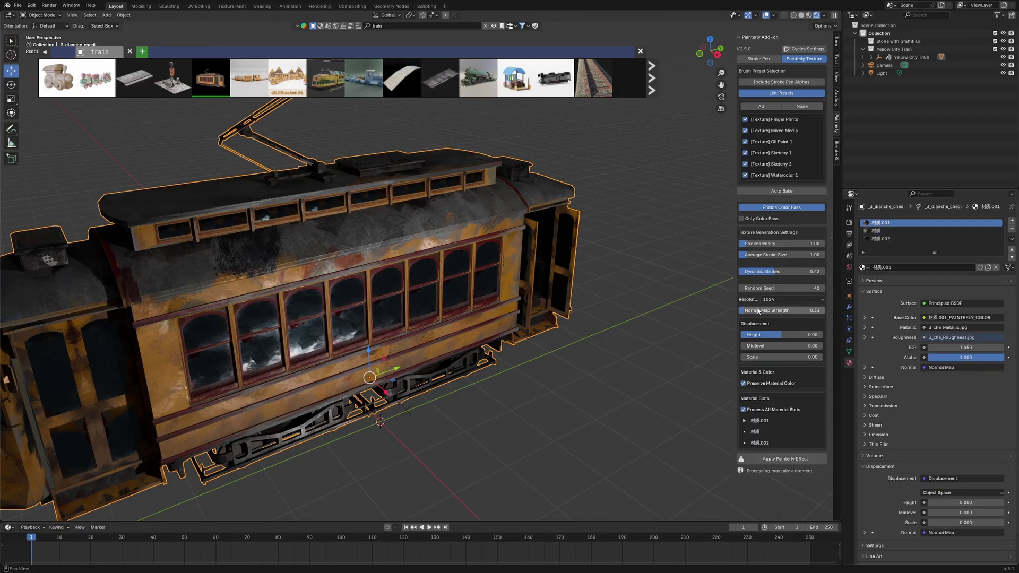
{"action": "left_click_drag", "start_coordinate": [748, 311], "coordinate": [744, 311]}
- Inspect the painted train up close, and delete it together with the empty at its base
{"action": "middle_click_drag", "start_coordinate": [463, 313], "coordinate": [435, 291]}
{"action": "scroll", "coordinate": [359, 313], "scroll_direction": "up", "scroll_amount": 5}
{"action": "scroll", "coordinate": [367, 301], "scroll_direction": "down", "scroll_amount": 5}
{"action": "scroll", "coordinate": [388, 314], "scroll_direction": "down", "scroll_amount": 4}
{"action": "scroll", "coordinate": [435, 291], "scroll_direction": "down", "scroll_amount": 3}
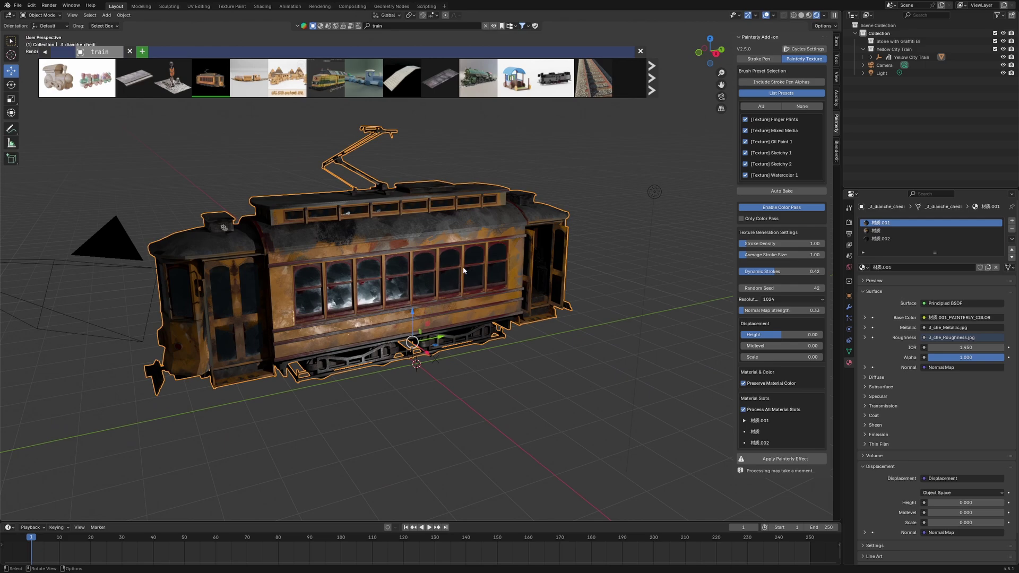
{"action": "key", "text": "Delete"}
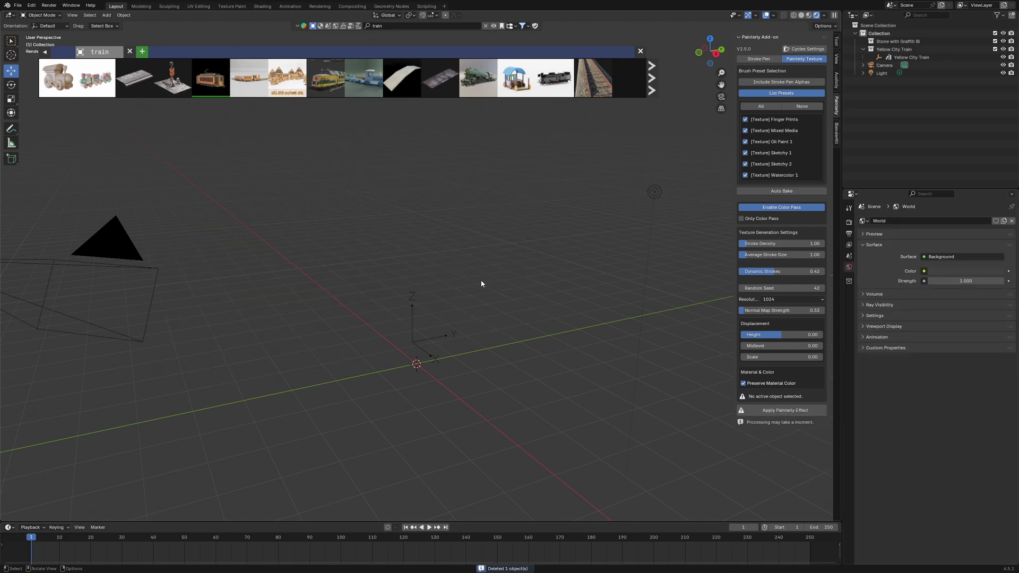
{"action": "left_click", "coordinate": [444, 342]}
{"action": "key", "text": "Delete"}
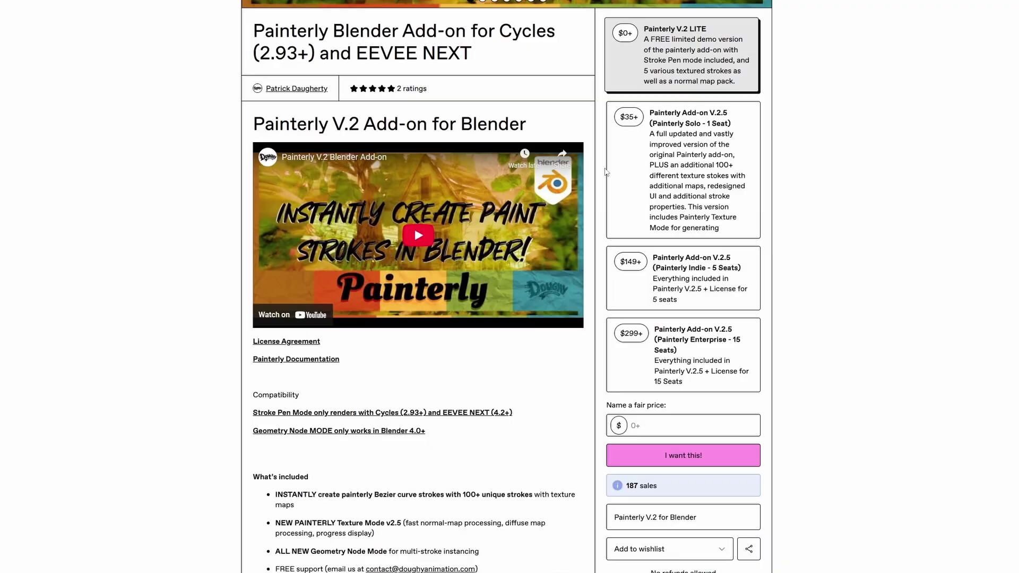
- Switch to the web browser and review the Painterly add-on's store pages, including the Superhive listing's features and example images
{"action": "scroll", "coordinate": [796, 201], "scroll_direction": "down", "scroll_amount": 9}
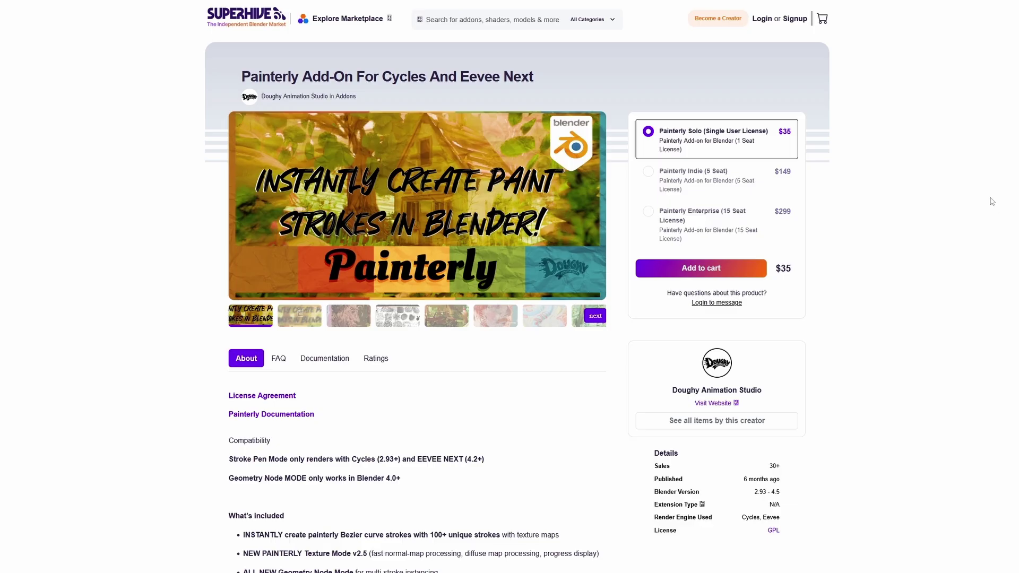
{"action": "scroll", "coordinate": [991, 200], "scroll_direction": "down", "scroll_amount": 10}
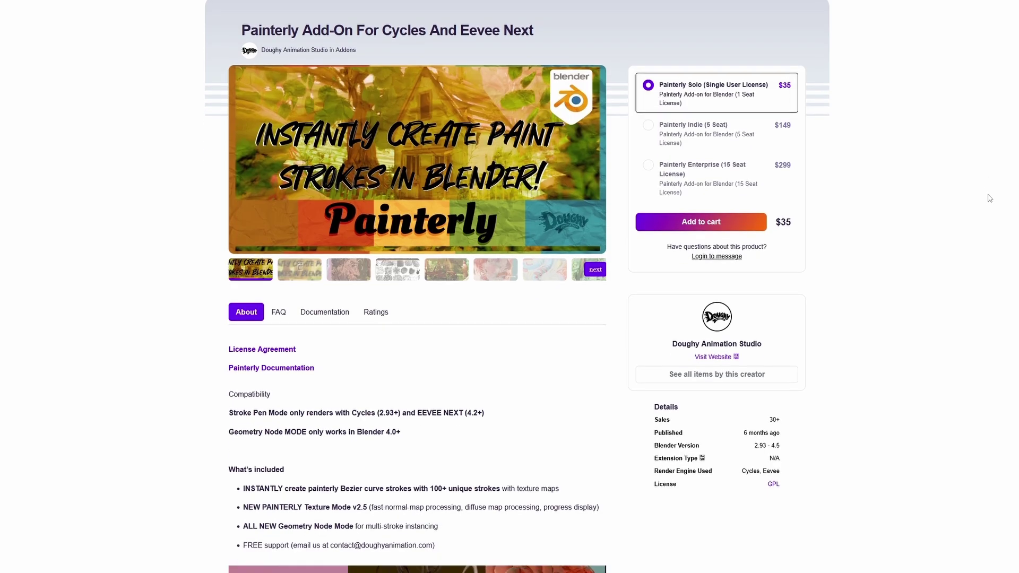
{"action": "scroll", "coordinate": [989, 199], "scroll_direction": "down", "scroll_amount": 11}
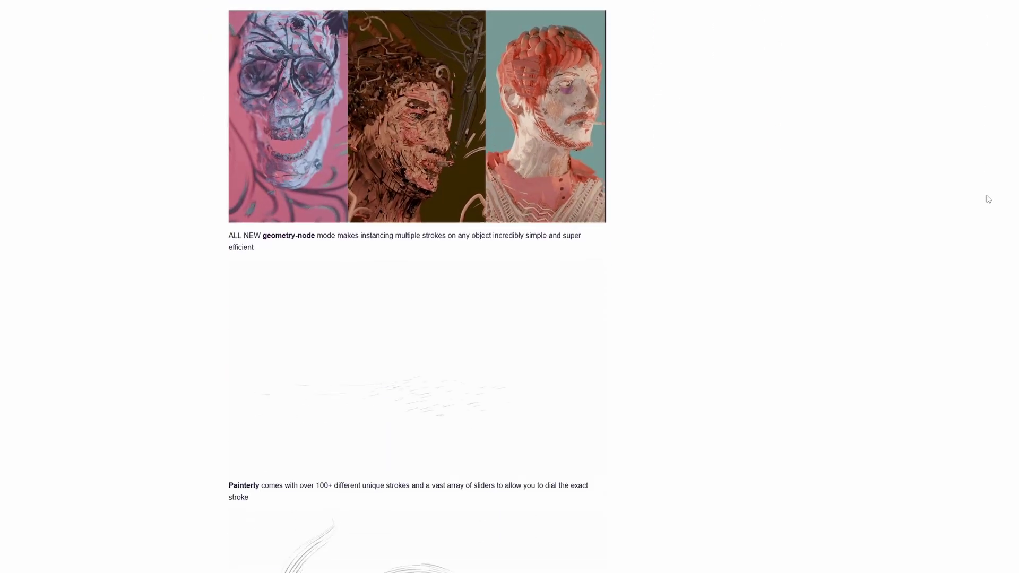
{"action": "scroll", "coordinate": [984, 201], "scroll_direction": "down", "scroll_amount": 11}
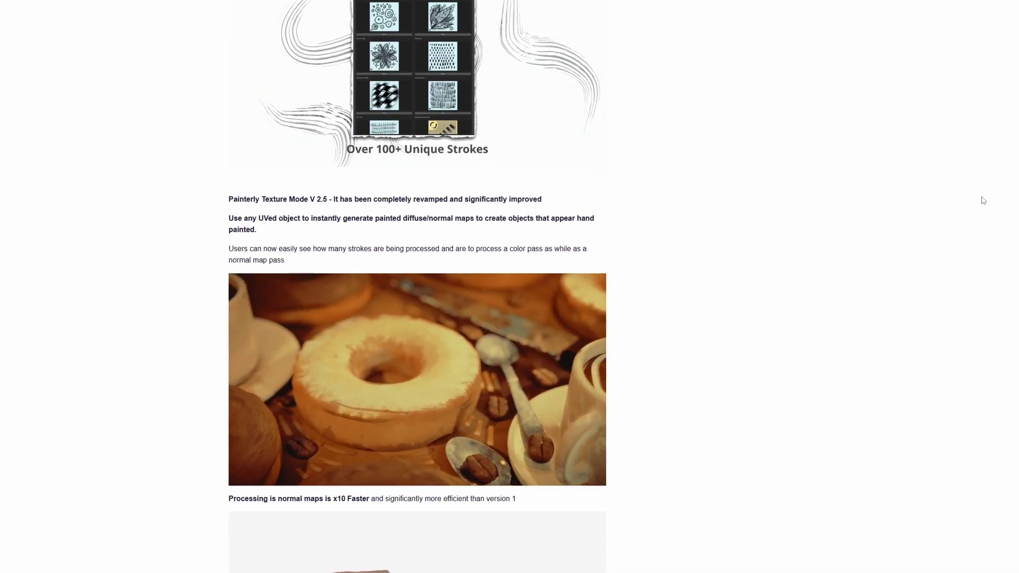
{"action": "scroll", "coordinate": [982, 200], "scroll_direction": "down", "scroll_amount": 15}
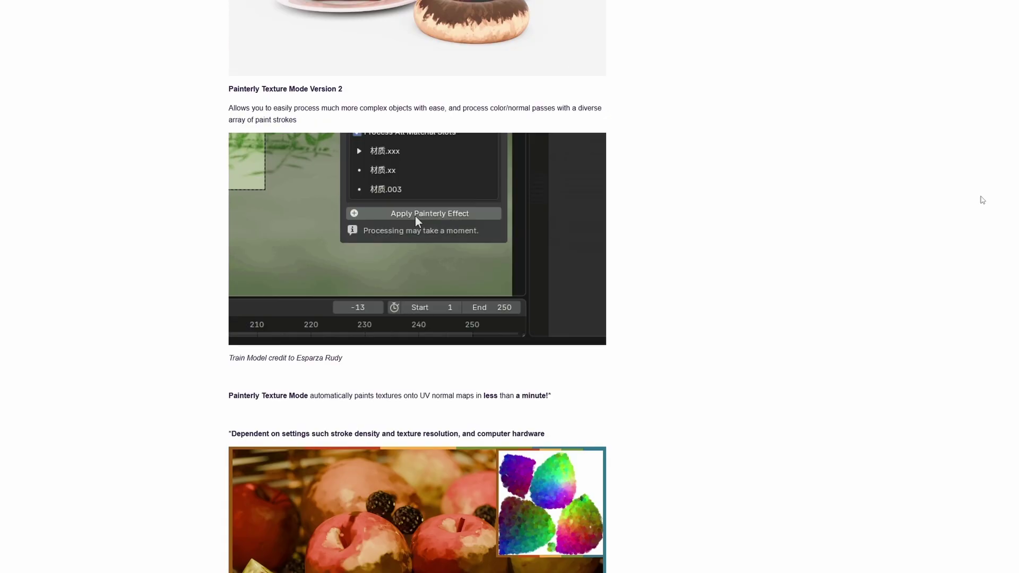
{"action": "scroll", "coordinate": [981, 200], "scroll_direction": "up", "scroll_amount": 2}
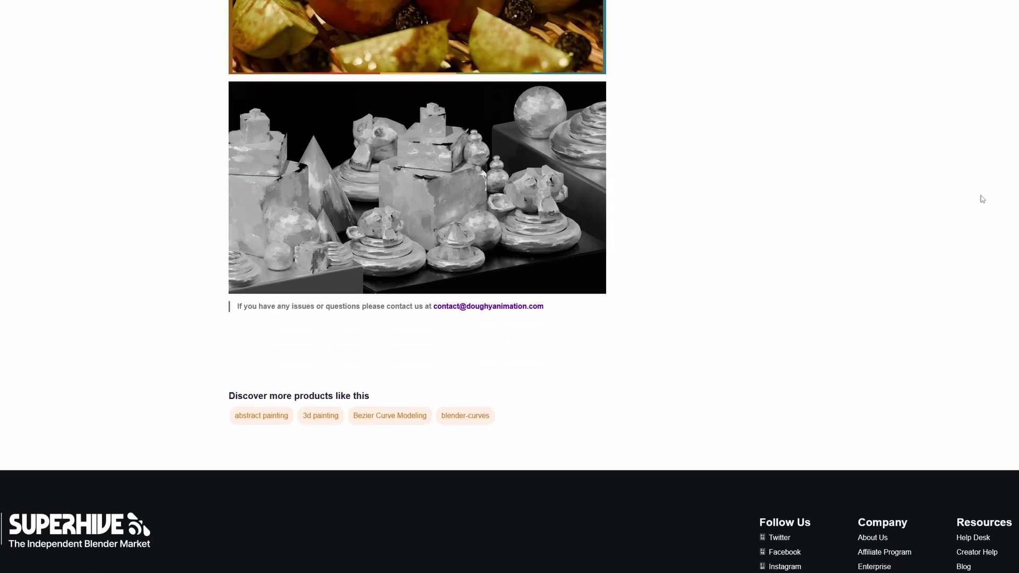